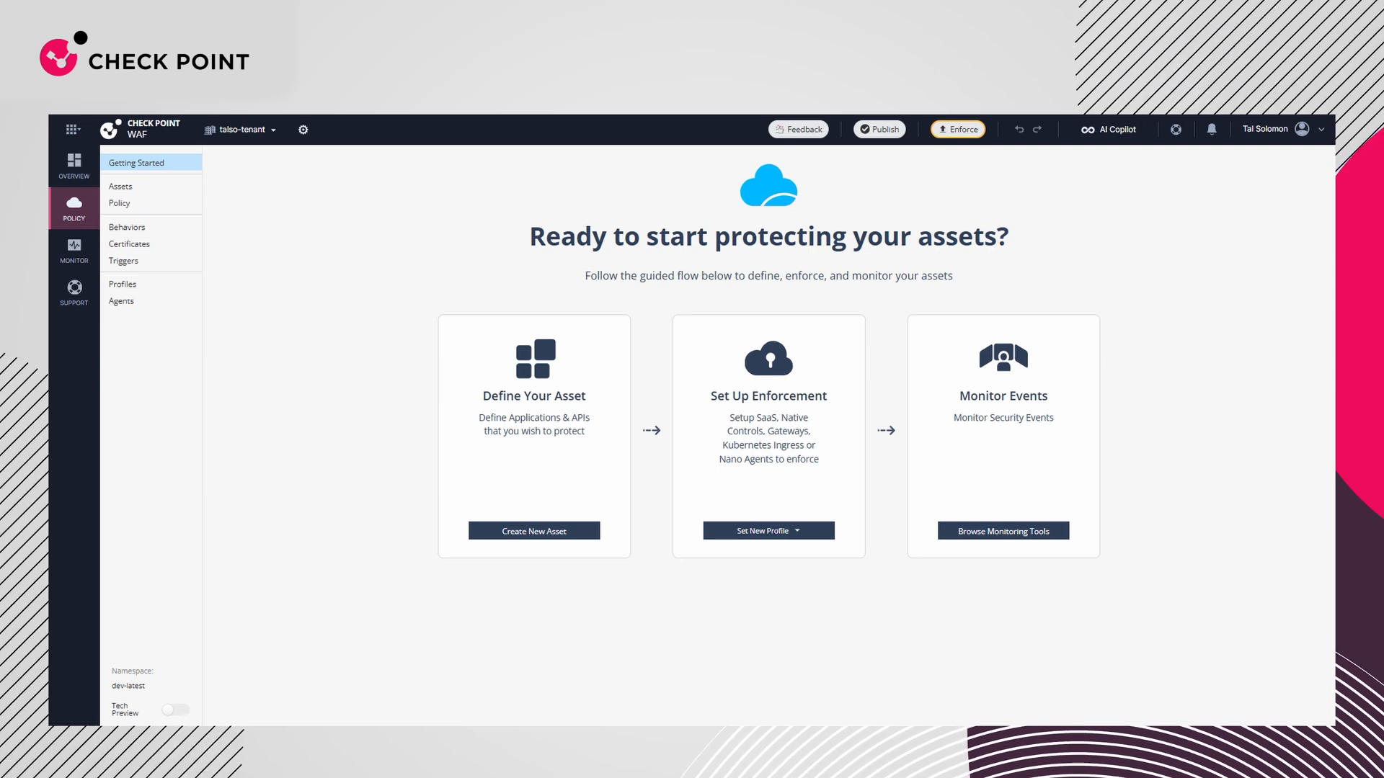
click(534, 531)
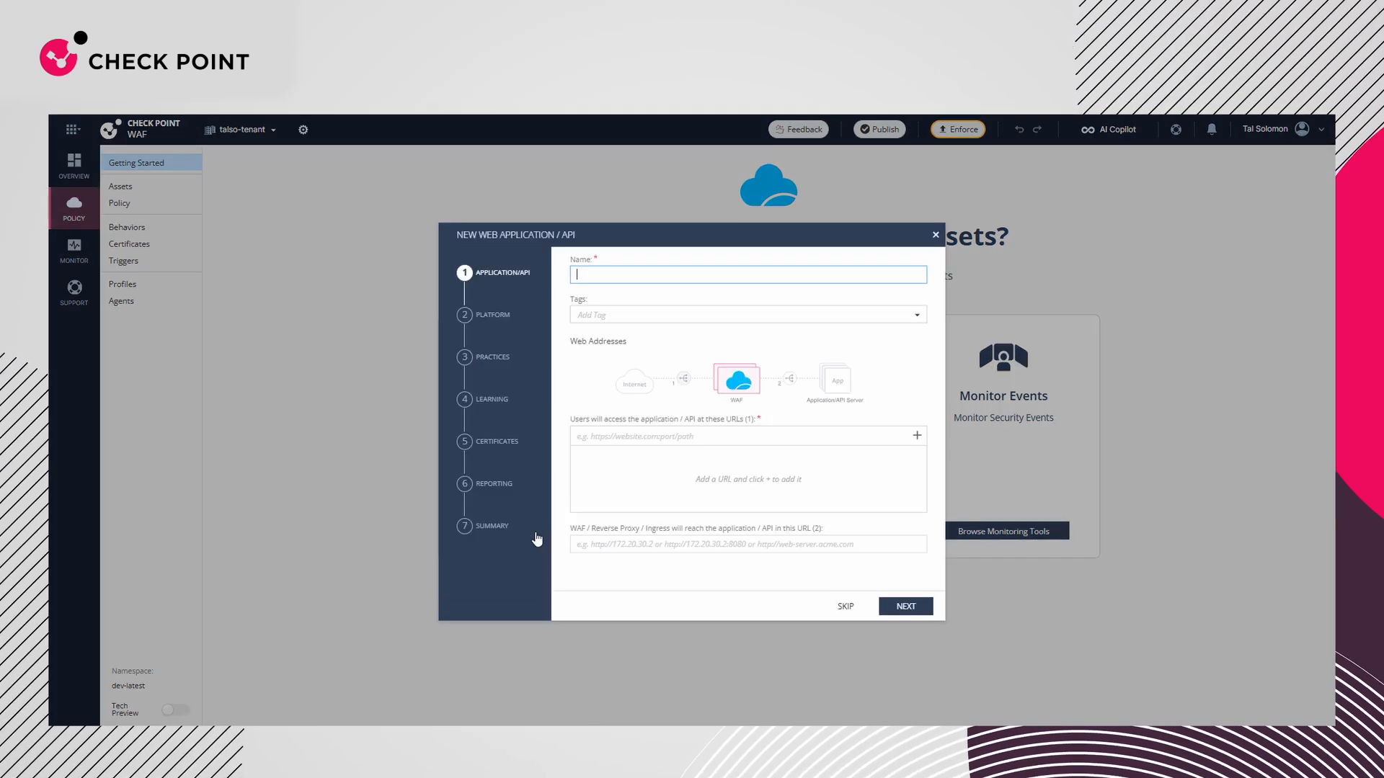
click(710, 271)
text(my asset)
click(698, 429)
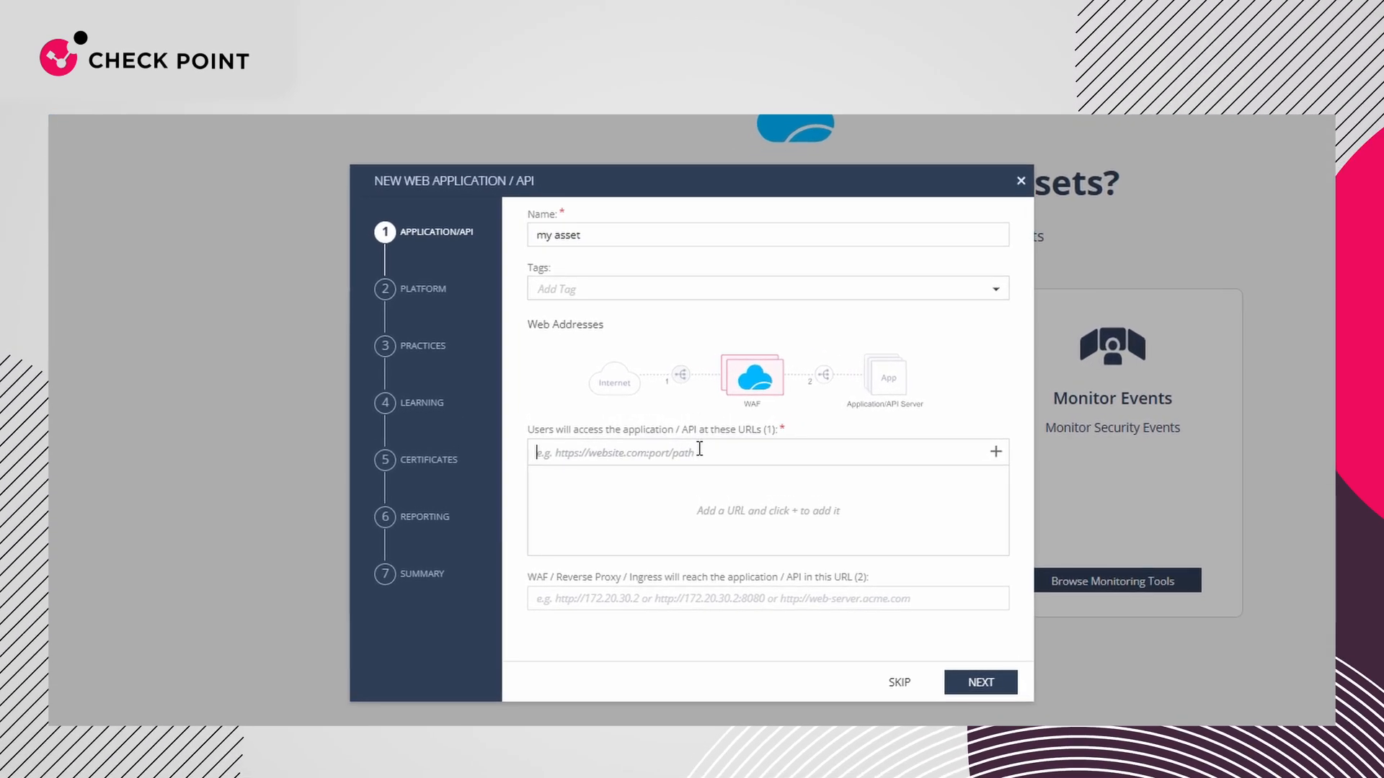
text(https://tal1609.inextshop7.co)
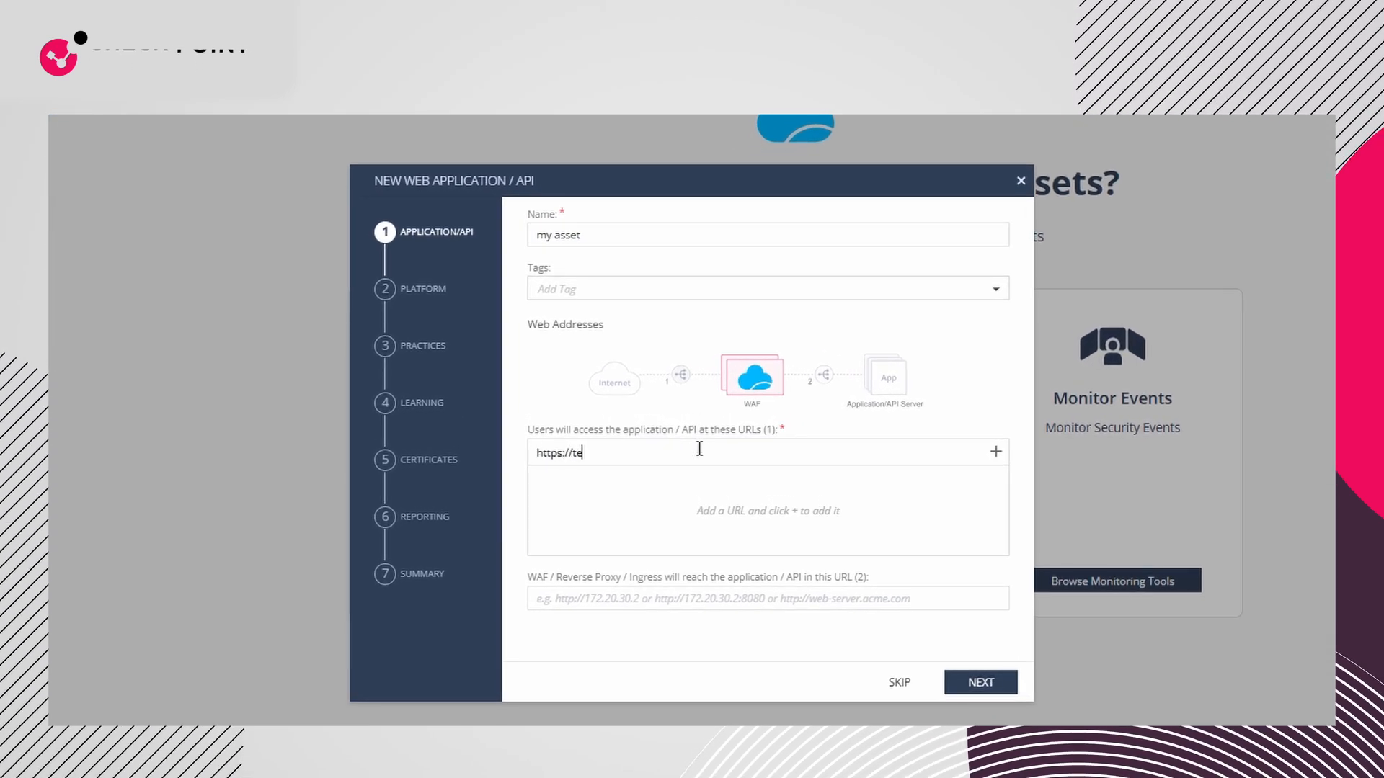
text(m)
key(Return)
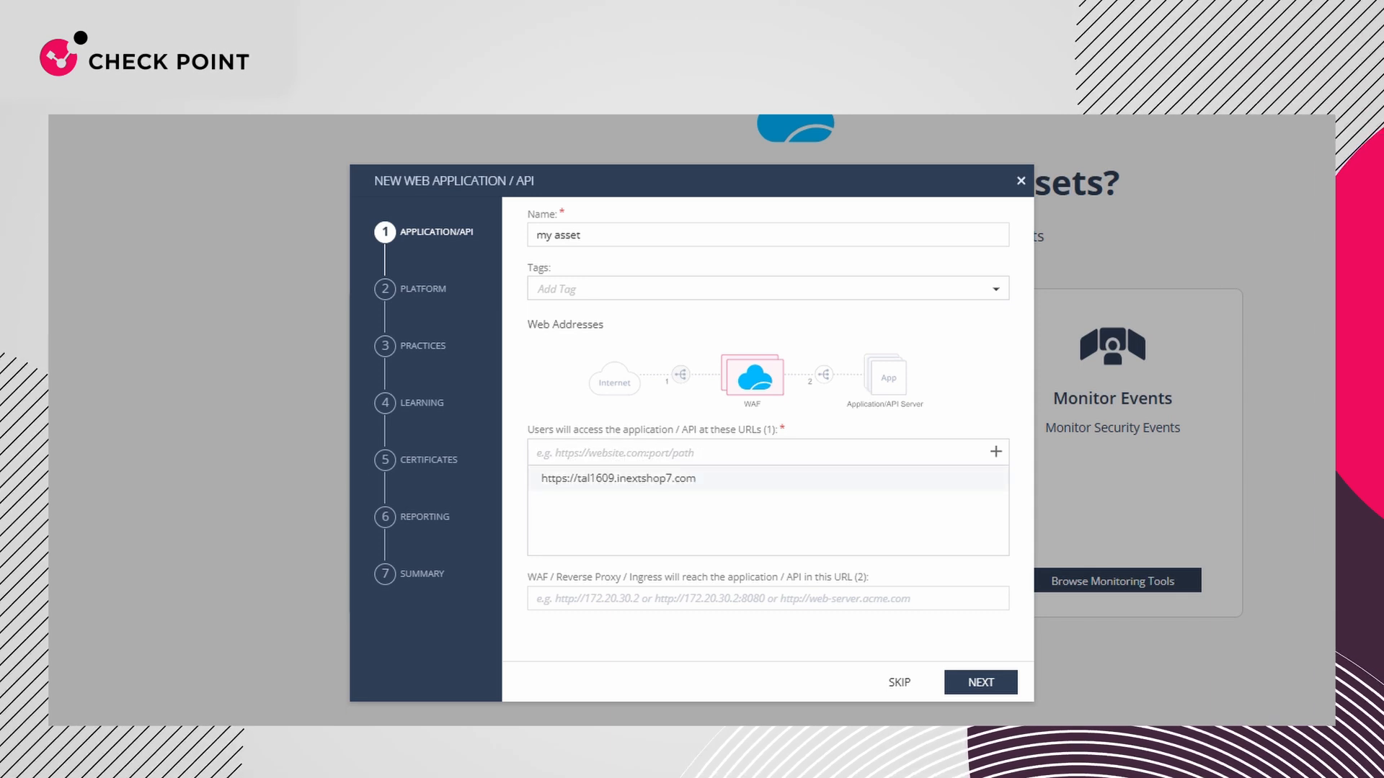
Fill in the URL at which the WAF reaches the application and accept the new profile for the asset
click(767, 598)
key(ctrl+v)
click(980, 681)
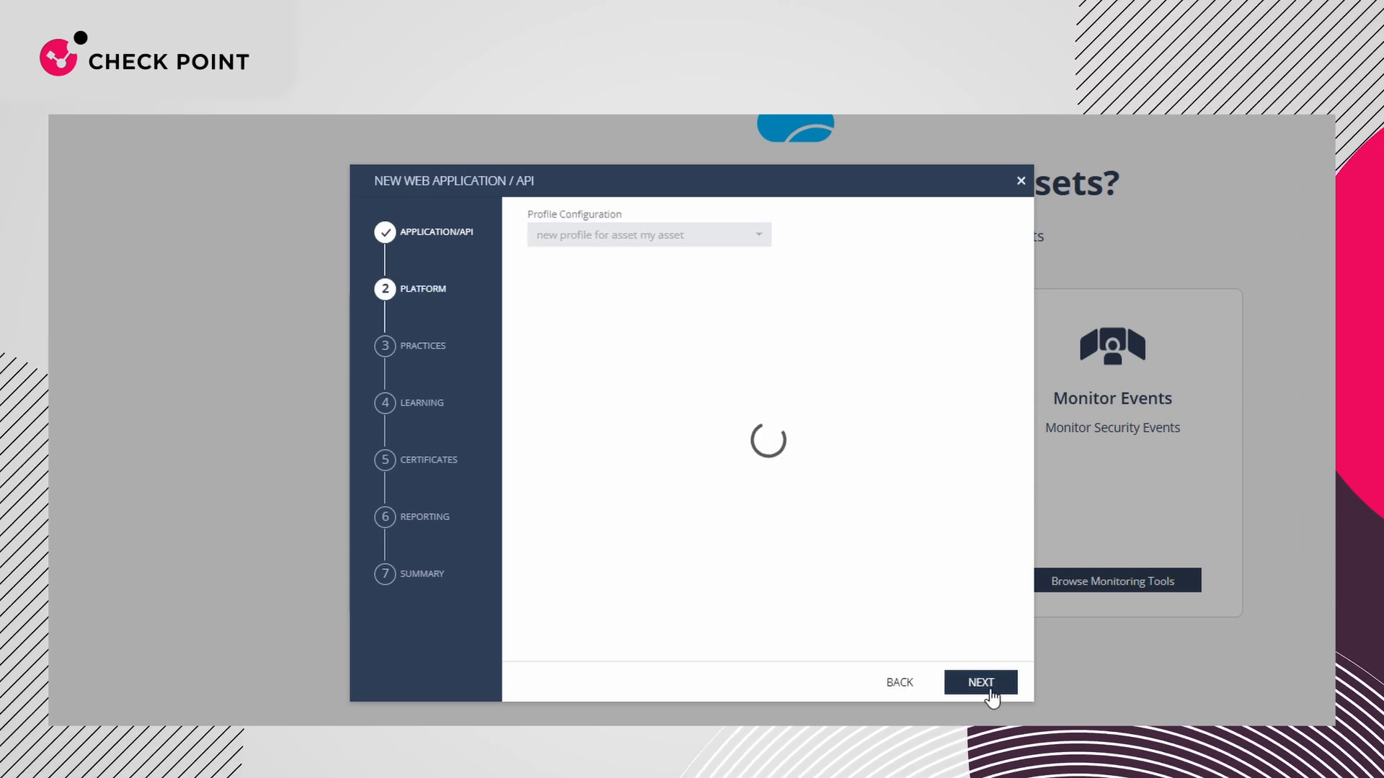
click(966, 683)
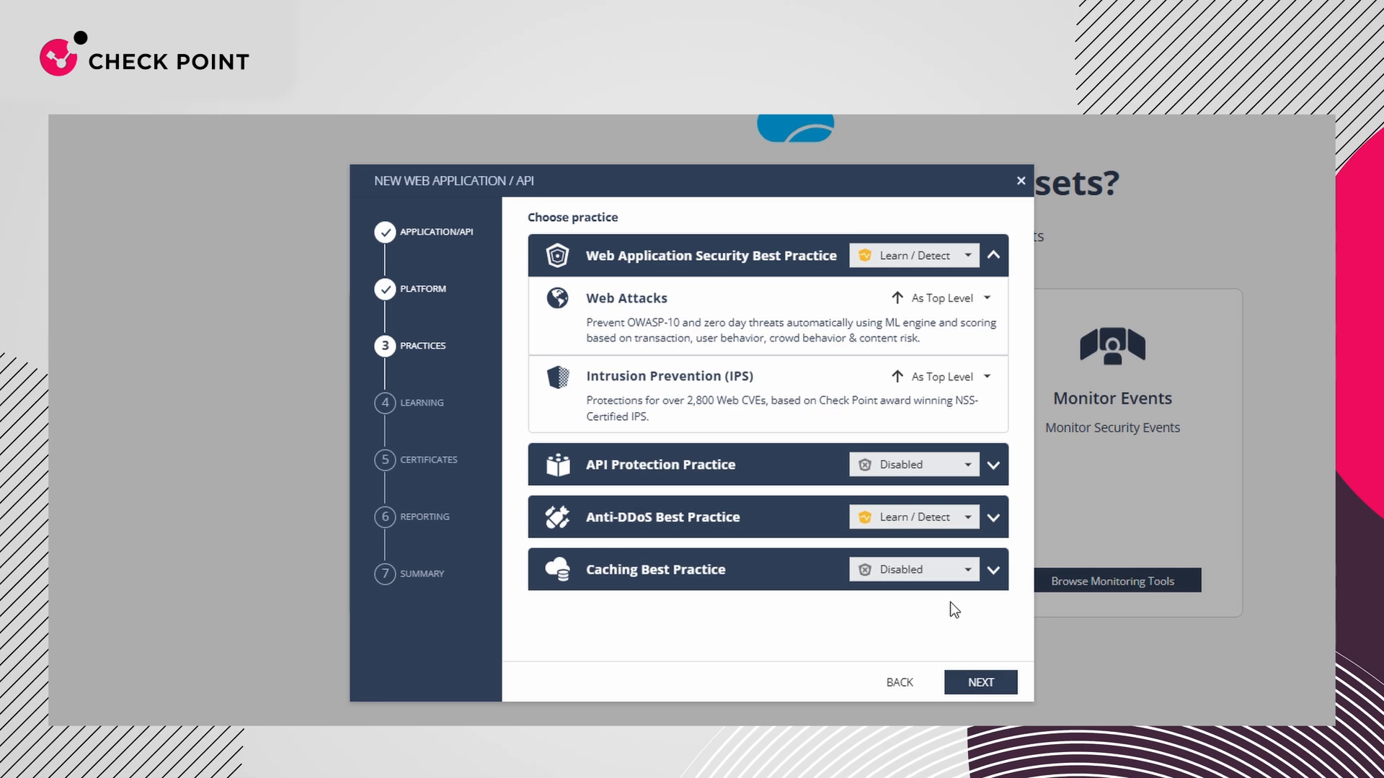
Set the Caching Best Practice to Enabled and the Anti-DDoS Best Practice to Disabled for the new asset
click(993, 571)
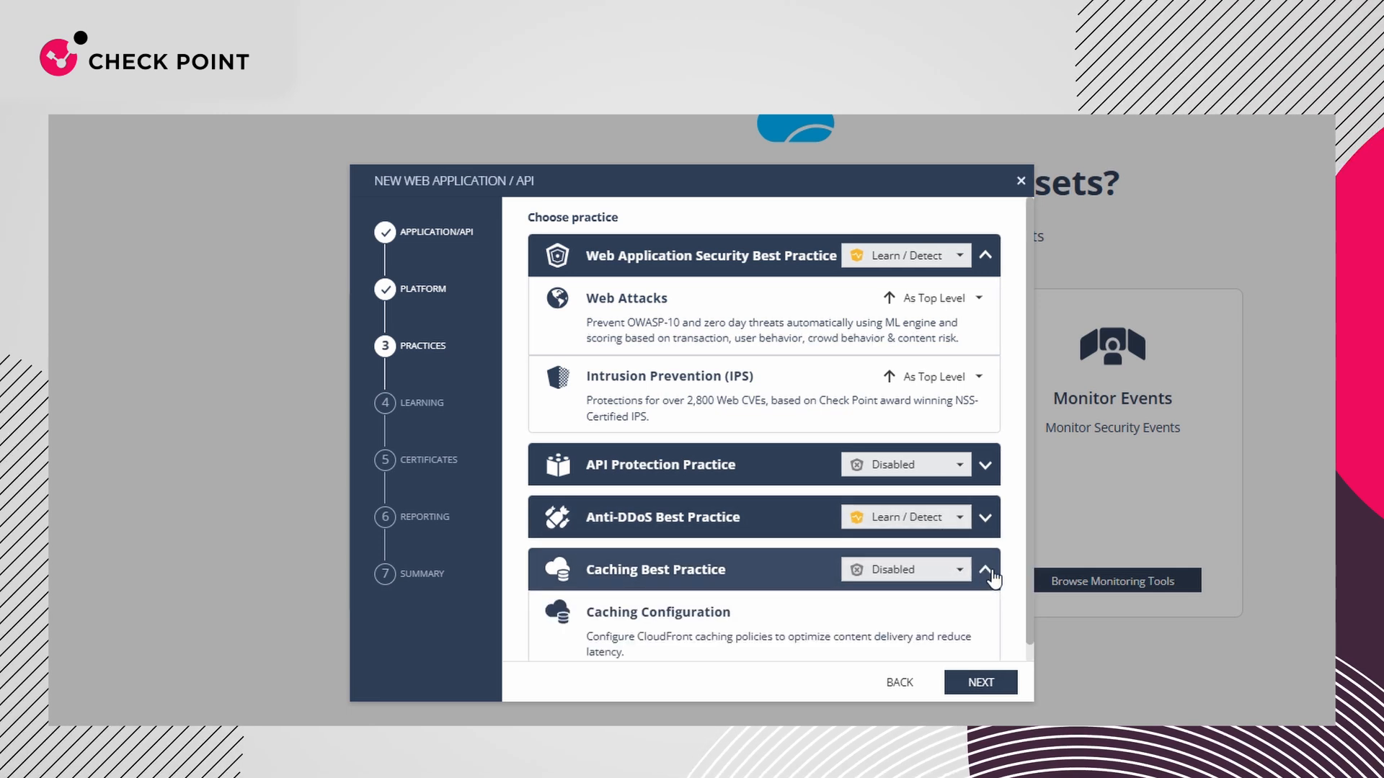
click(935, 576)
click(926, 591)
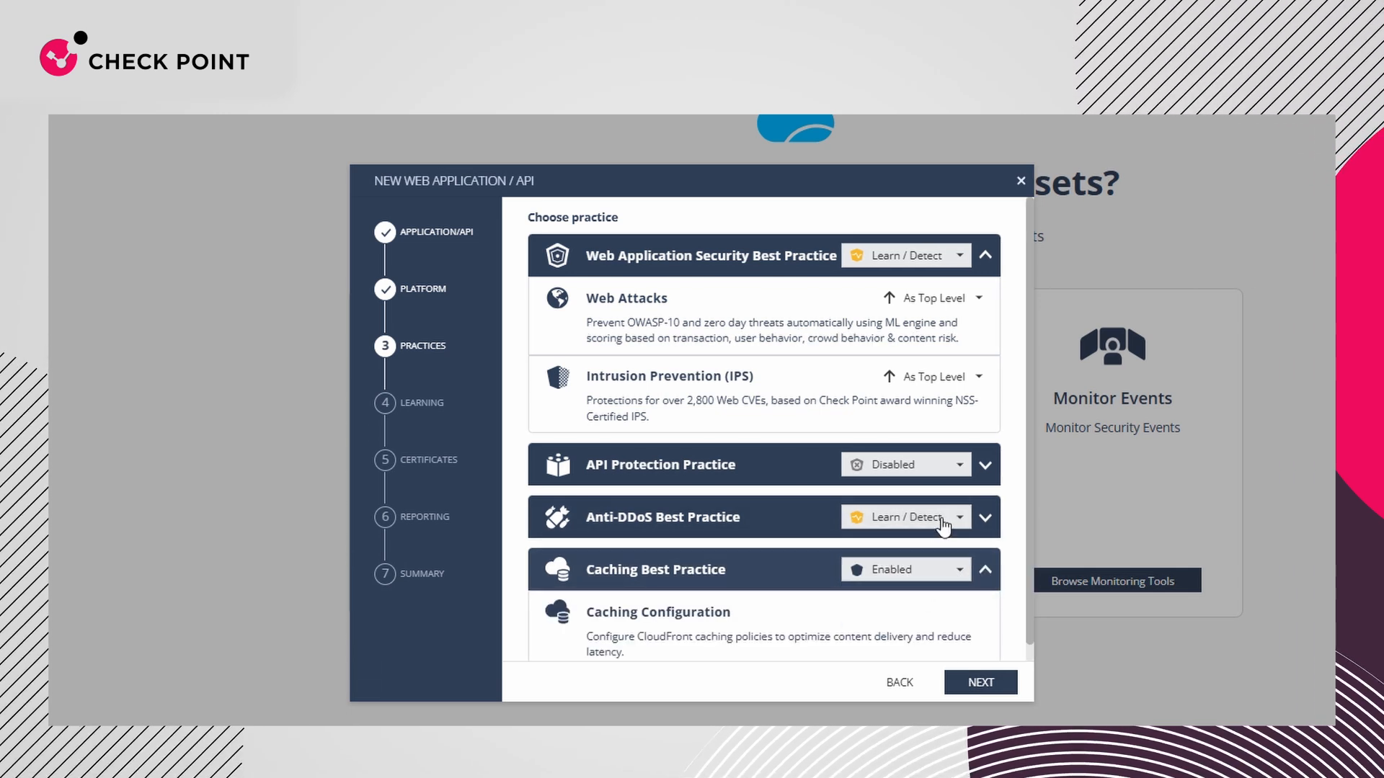
click(942, 519)
click(901, 581)
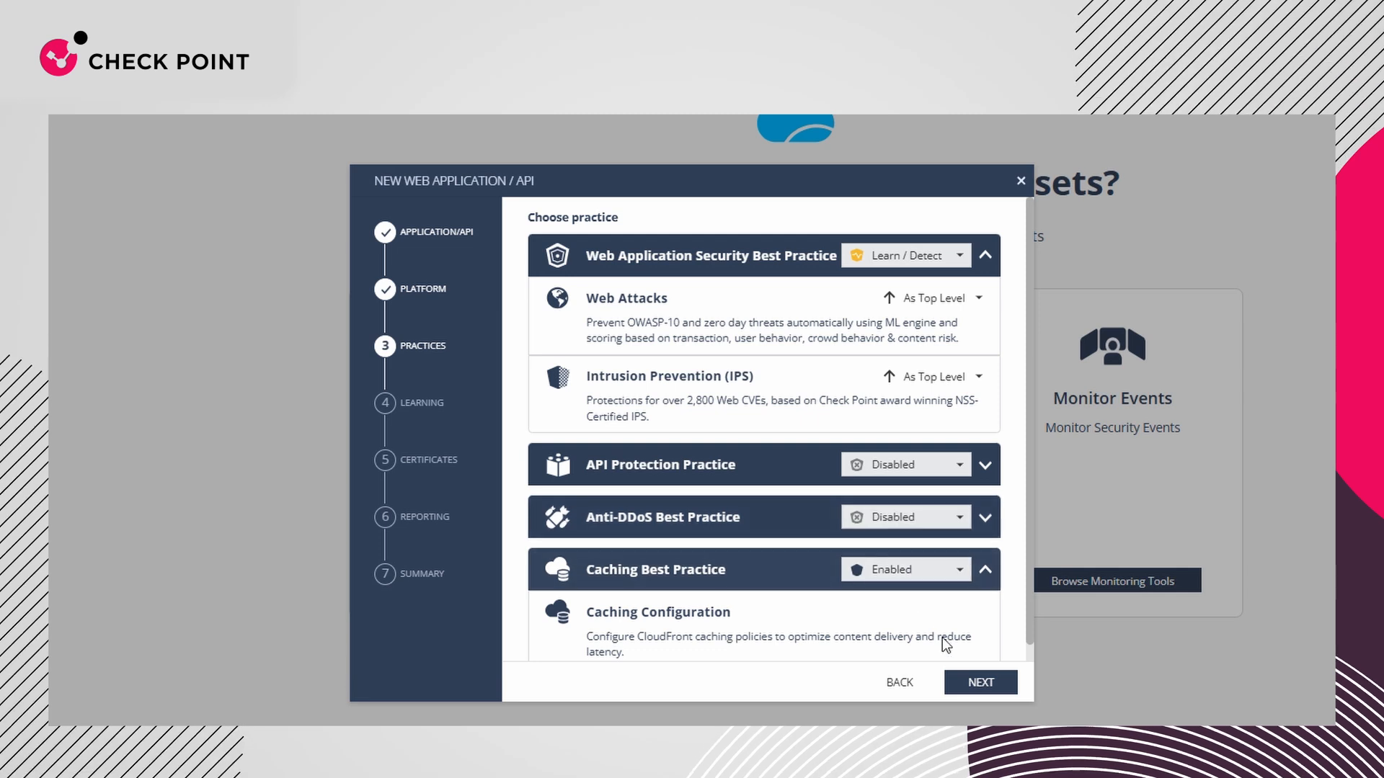
click(973, 686)
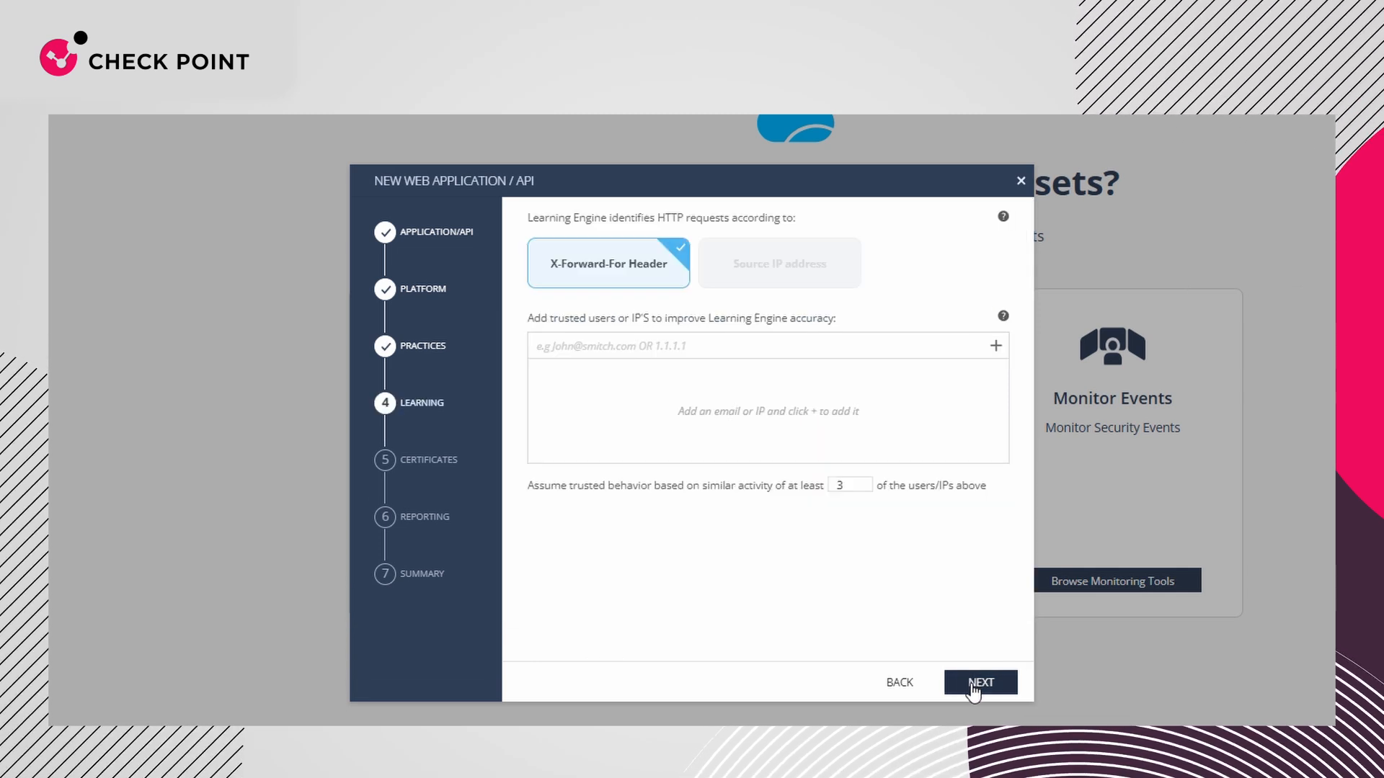
Accept the default learning, public SSL certificate and reporting settings, and finish the wizard with the policy published and enforced
click(973, 687)
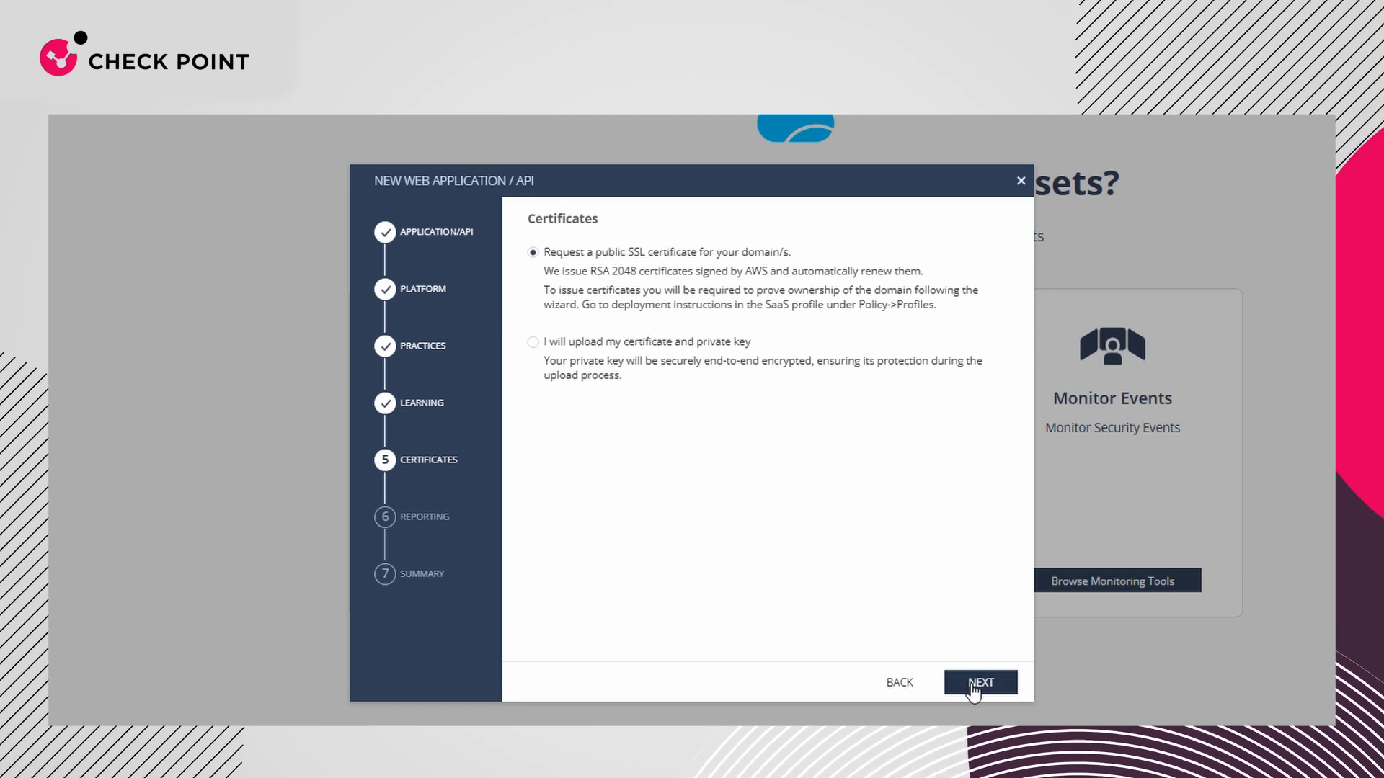
click(973, 687)
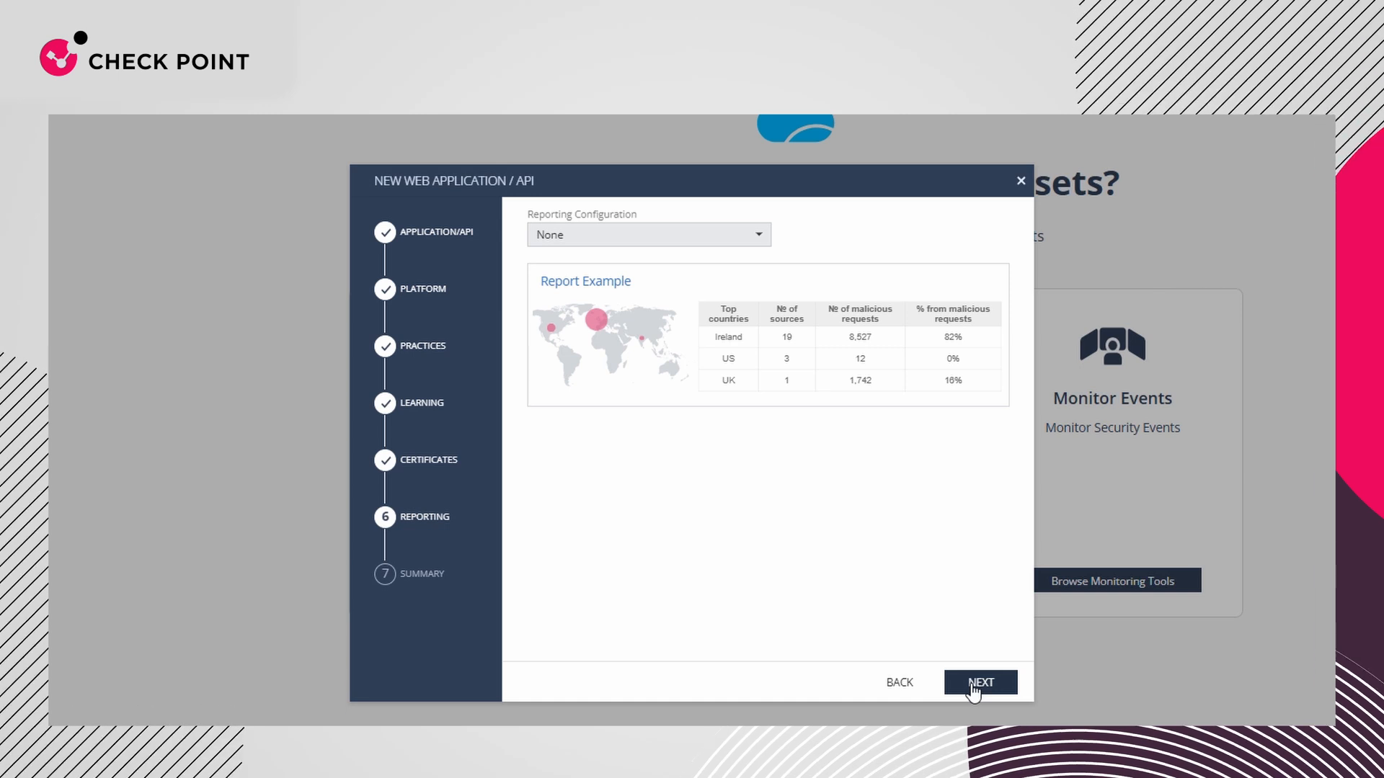
click(973, 687)
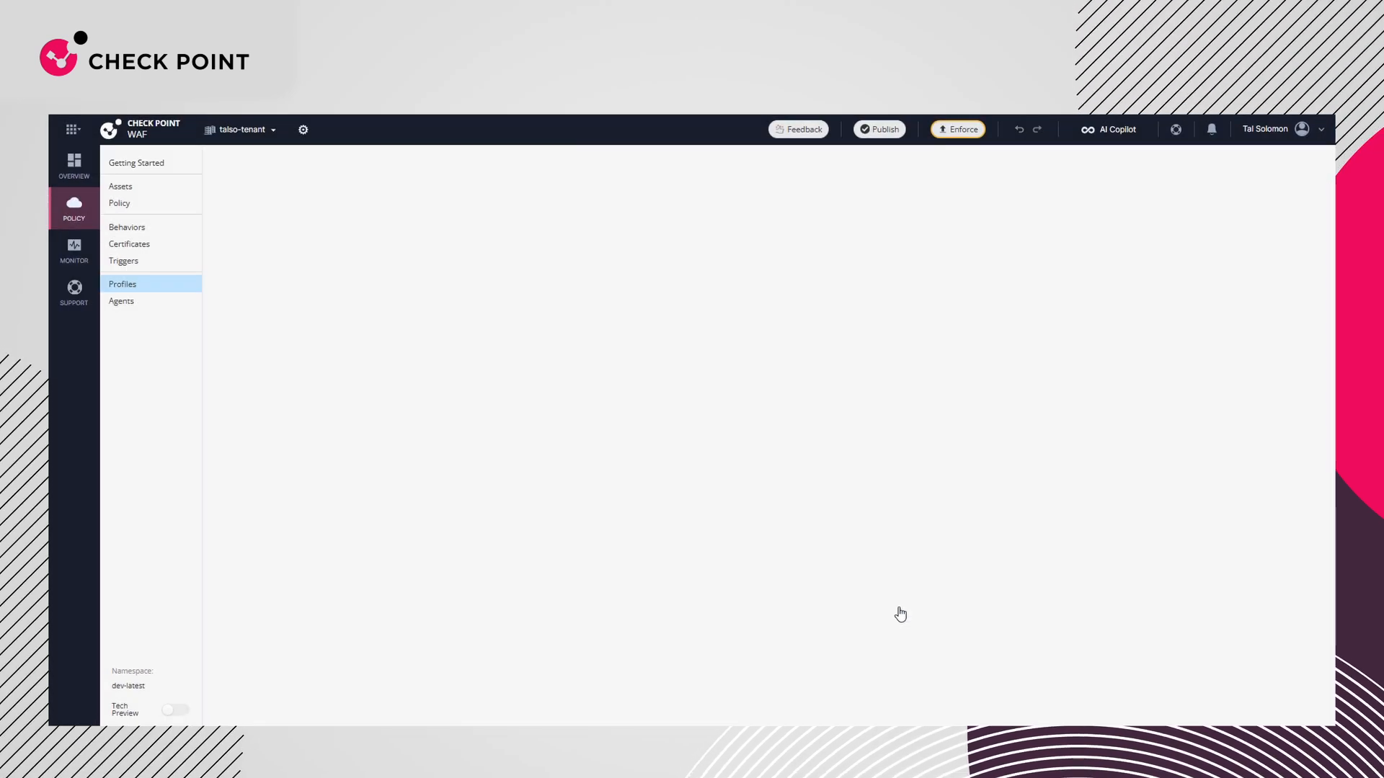
Copy the CNAME value for the DNS record from the tal1609.inextshop7.com domain configuration, closing it when done
click(852, 399)
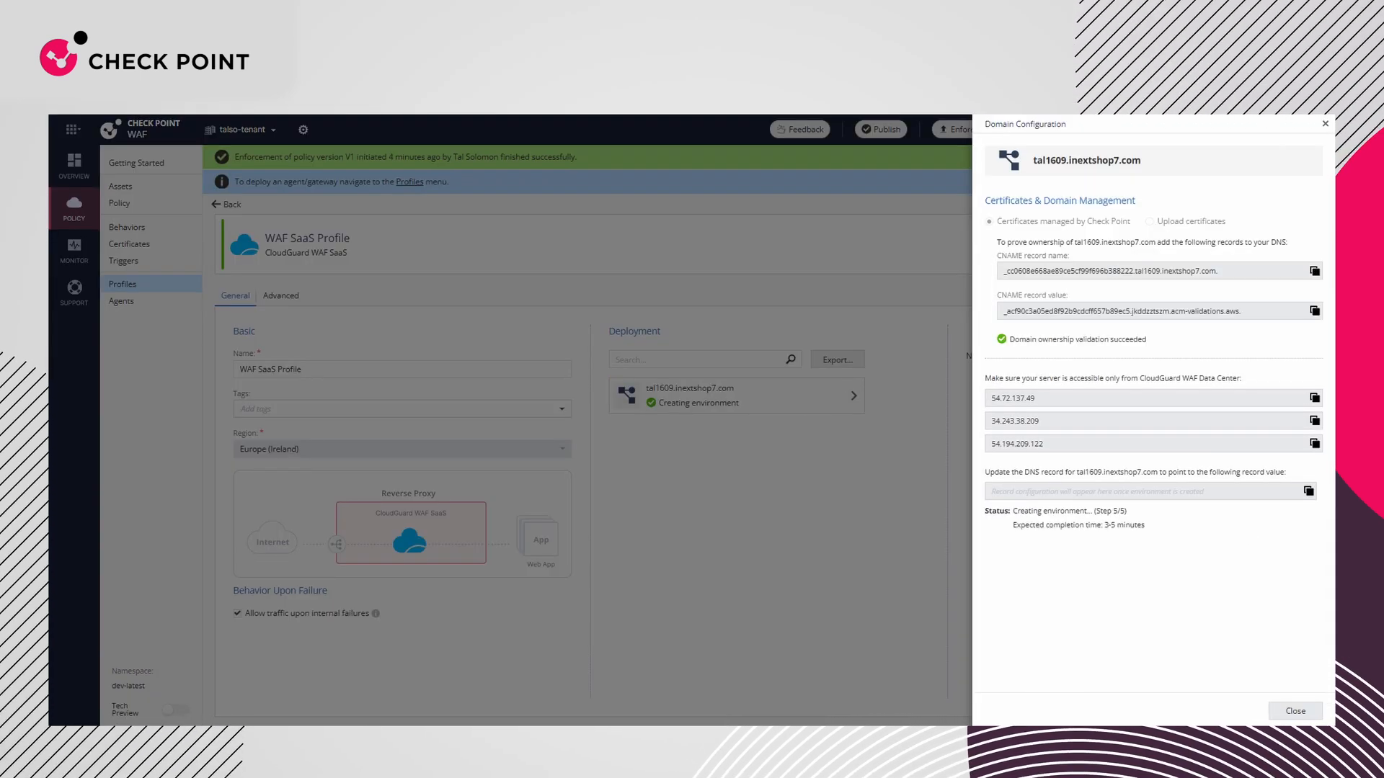
click(1314, 493)
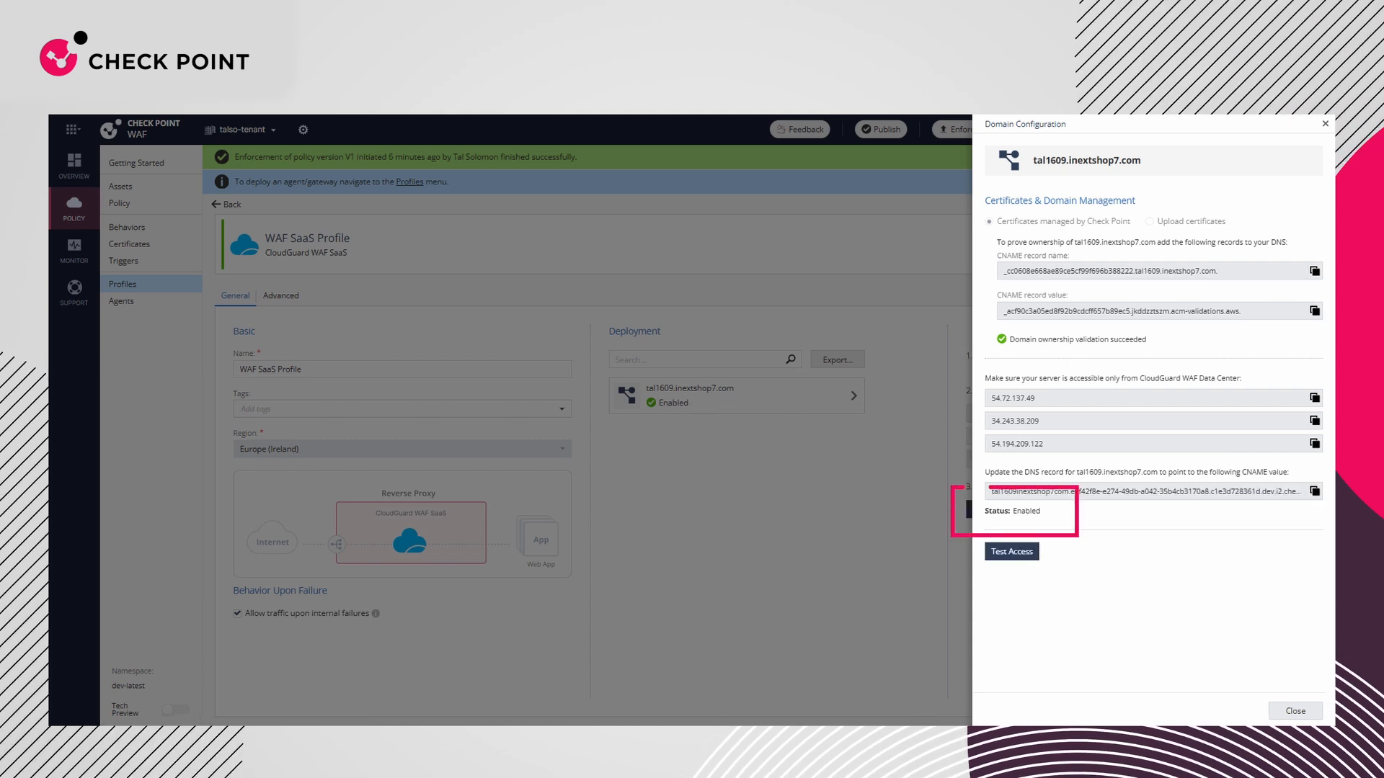
click(1295, 711)
Open the CDN Caching settings of "my asset" and review its caching policy parameters
click(120, 187)
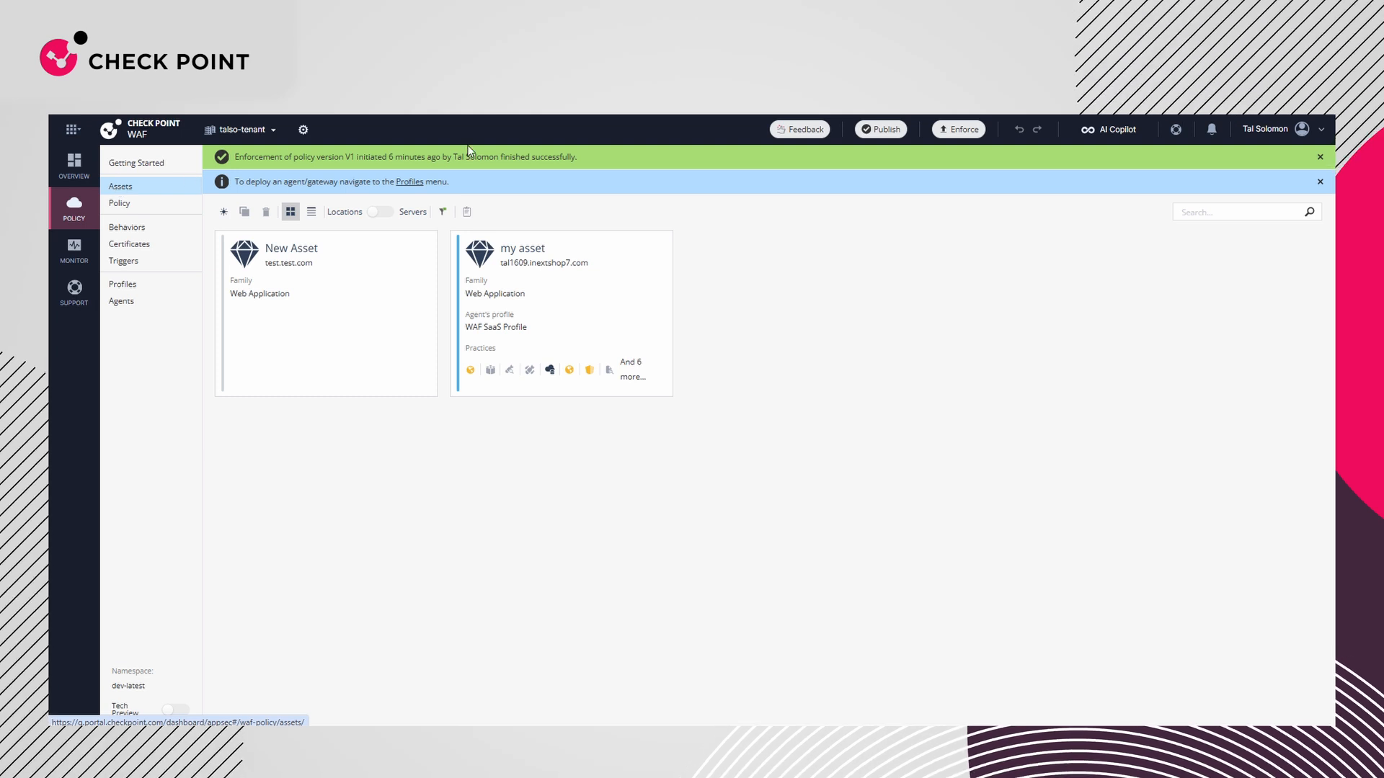
click(620, 281)
click(565, 298)
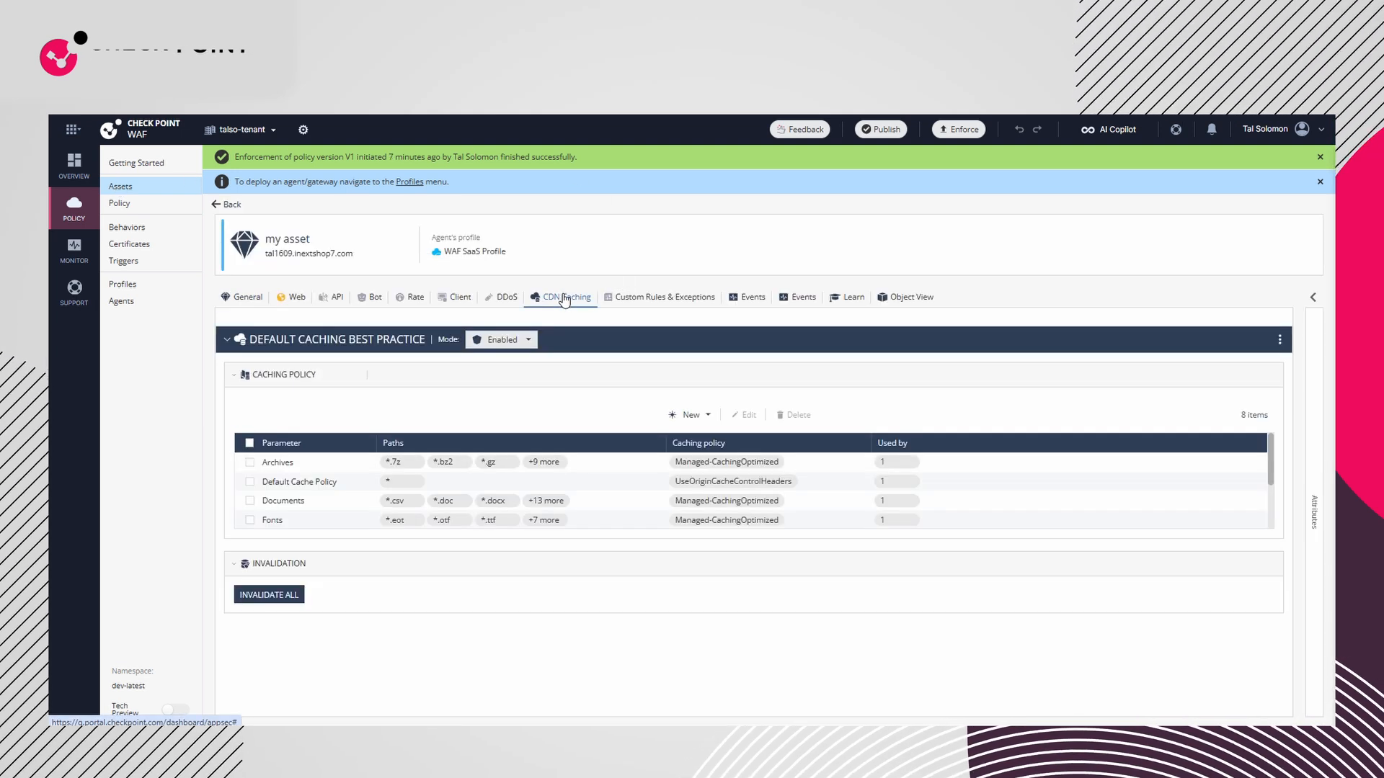
mouse_move(534, 505)
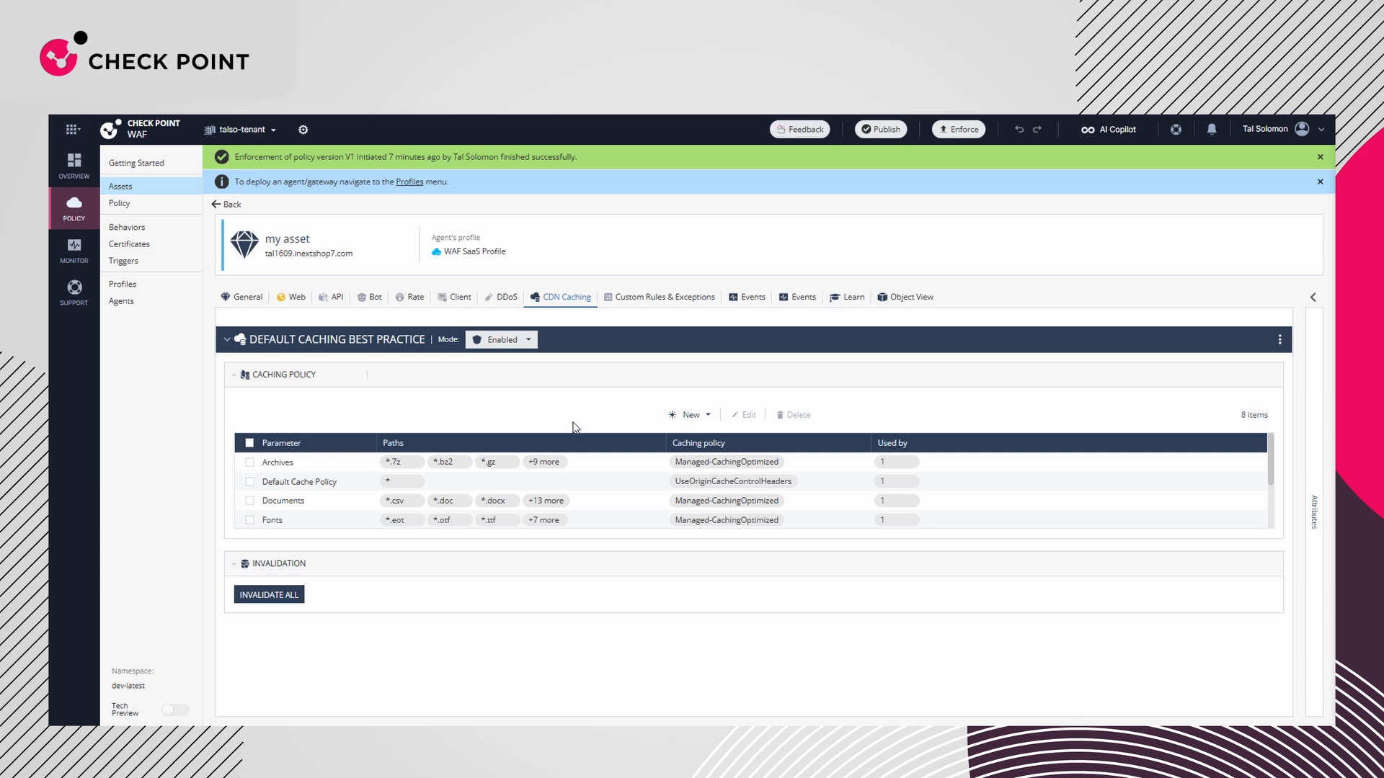
Start a custom caching parameter named "data files" covering the paths *.json and *.xml
click(681, 415)
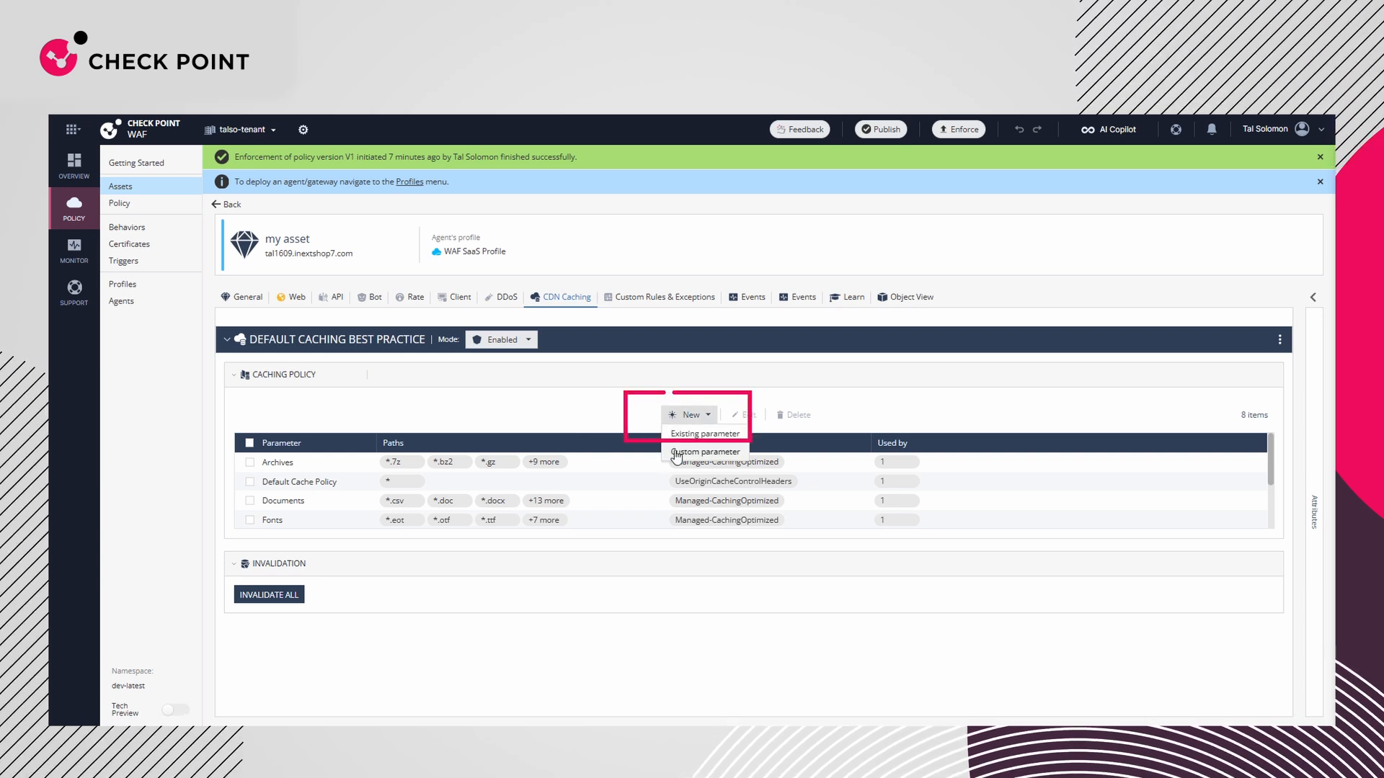
click(677, 452)
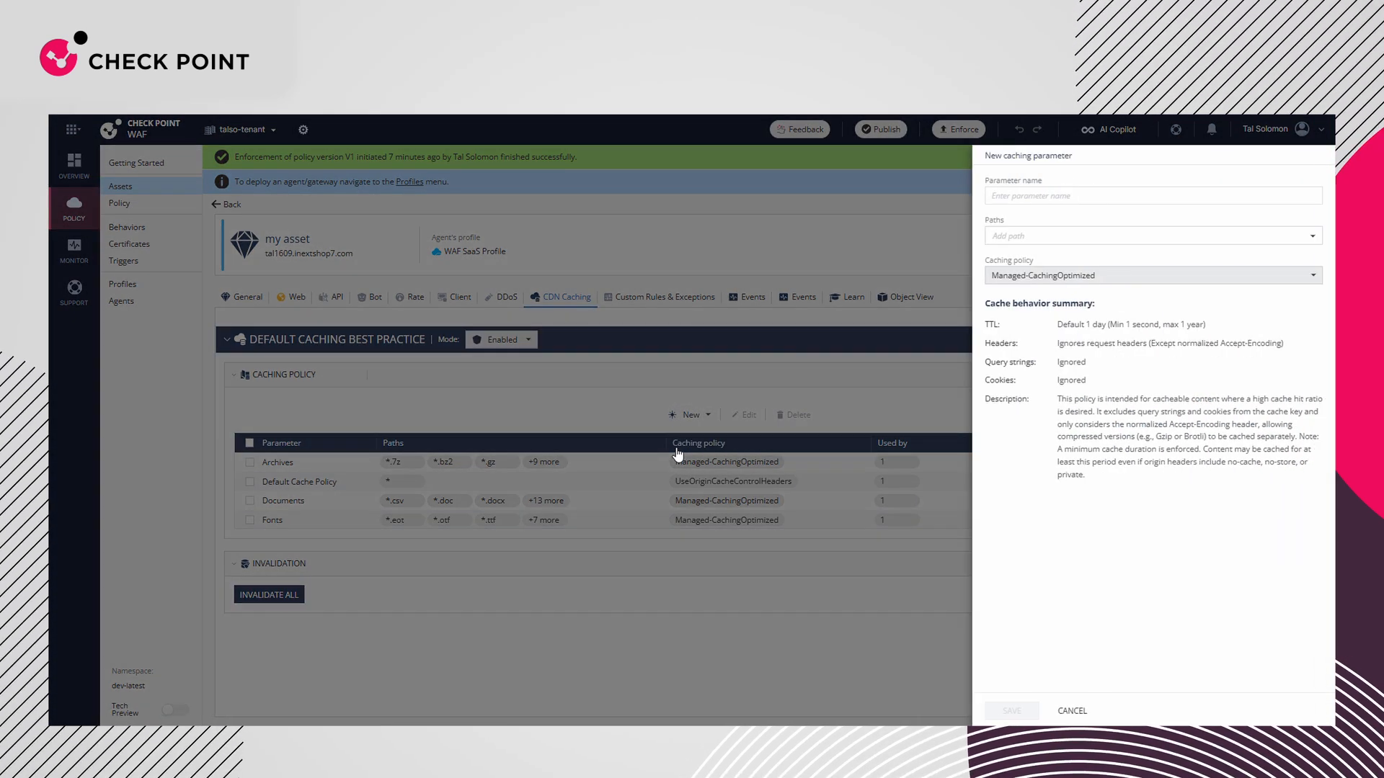
click(1020, 197)
text(data files)
click(1012, 234)
text(*.json)
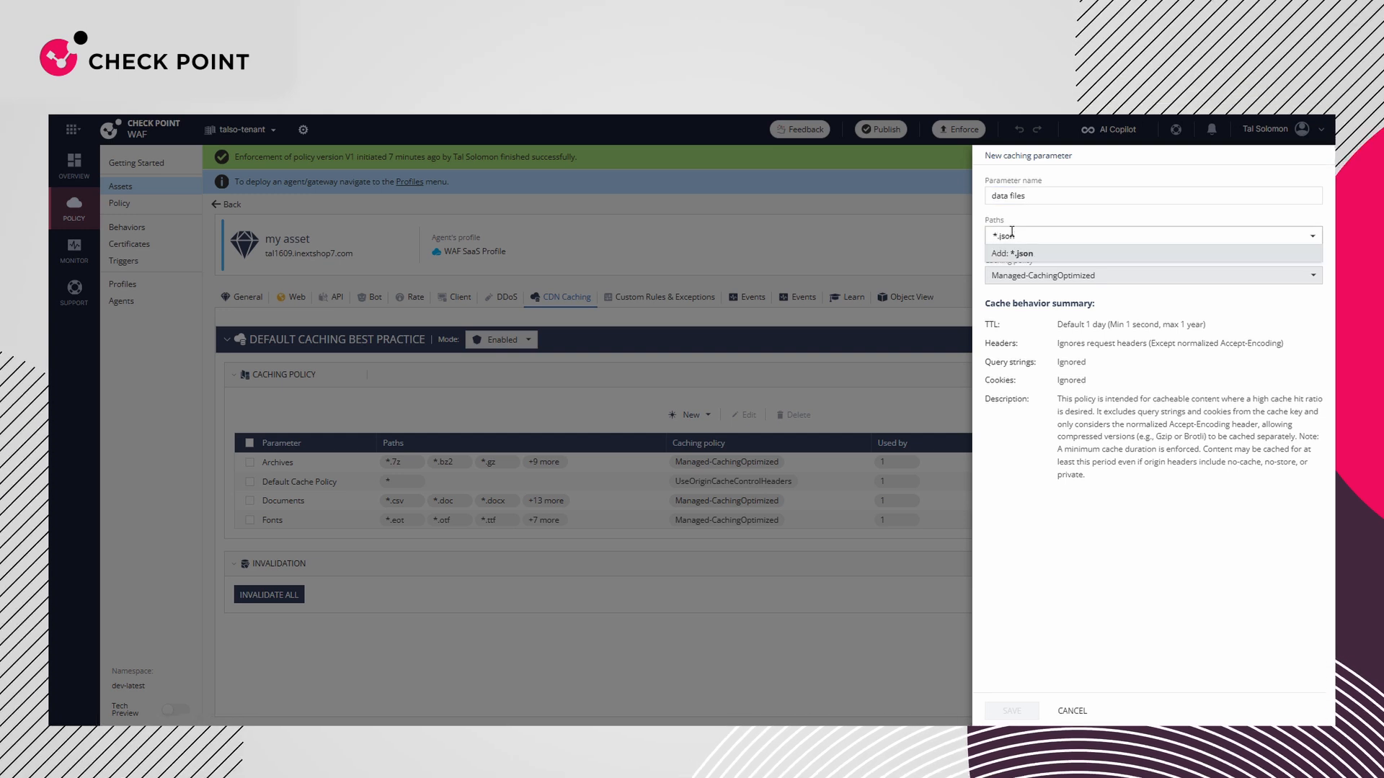
key(Return)
text(*.xml)
key(Return)
Set the data files parameter's caching policy to UseOriginCacheControlHeaders and save the parameter
click(1032, 277)
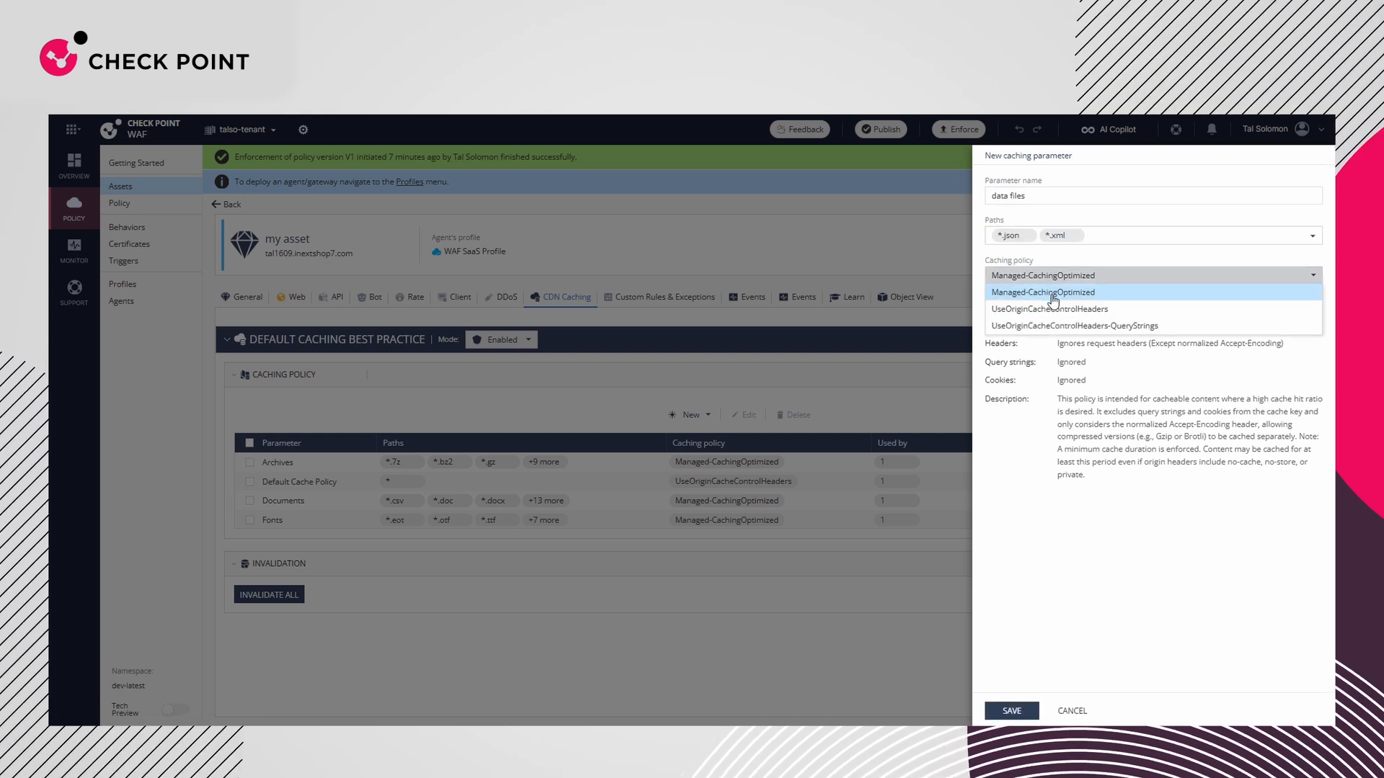
click(1054, 310)
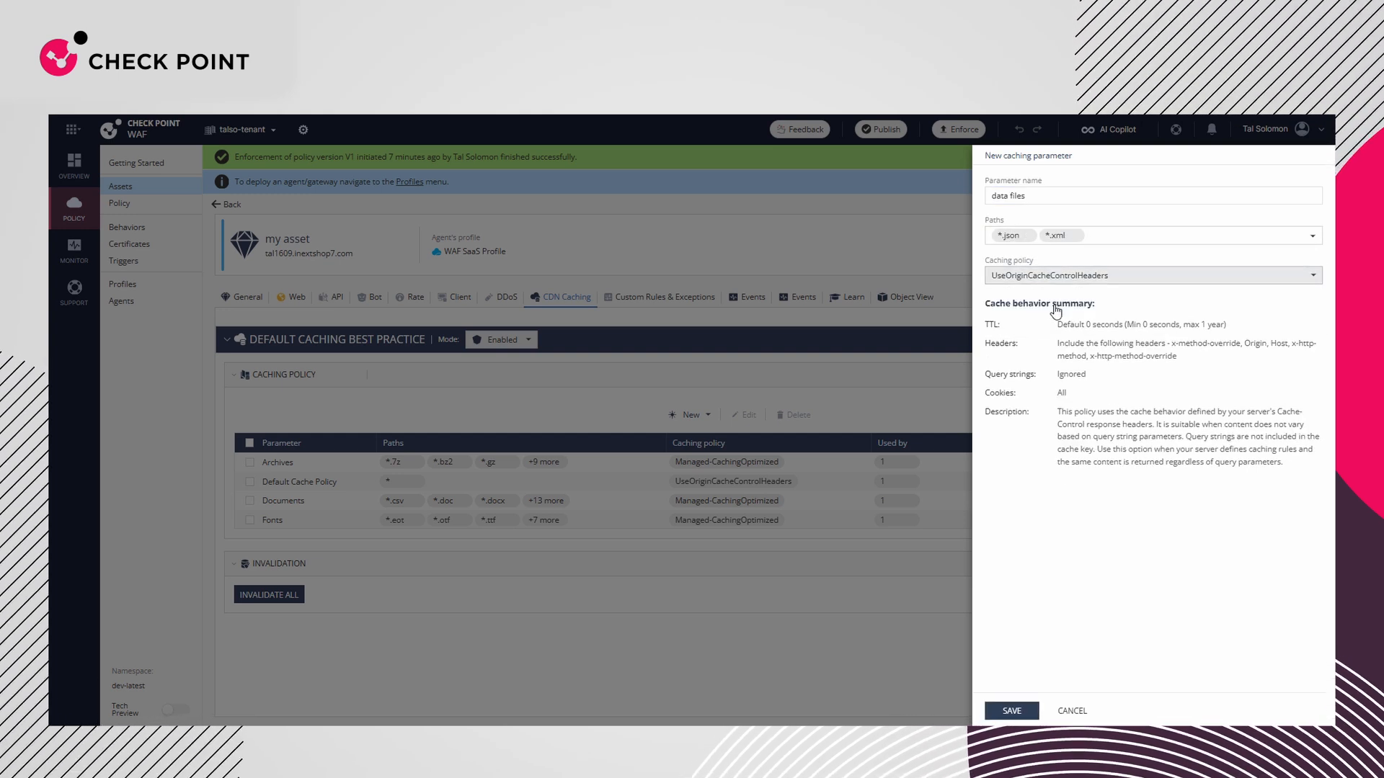
click(1012, 712)
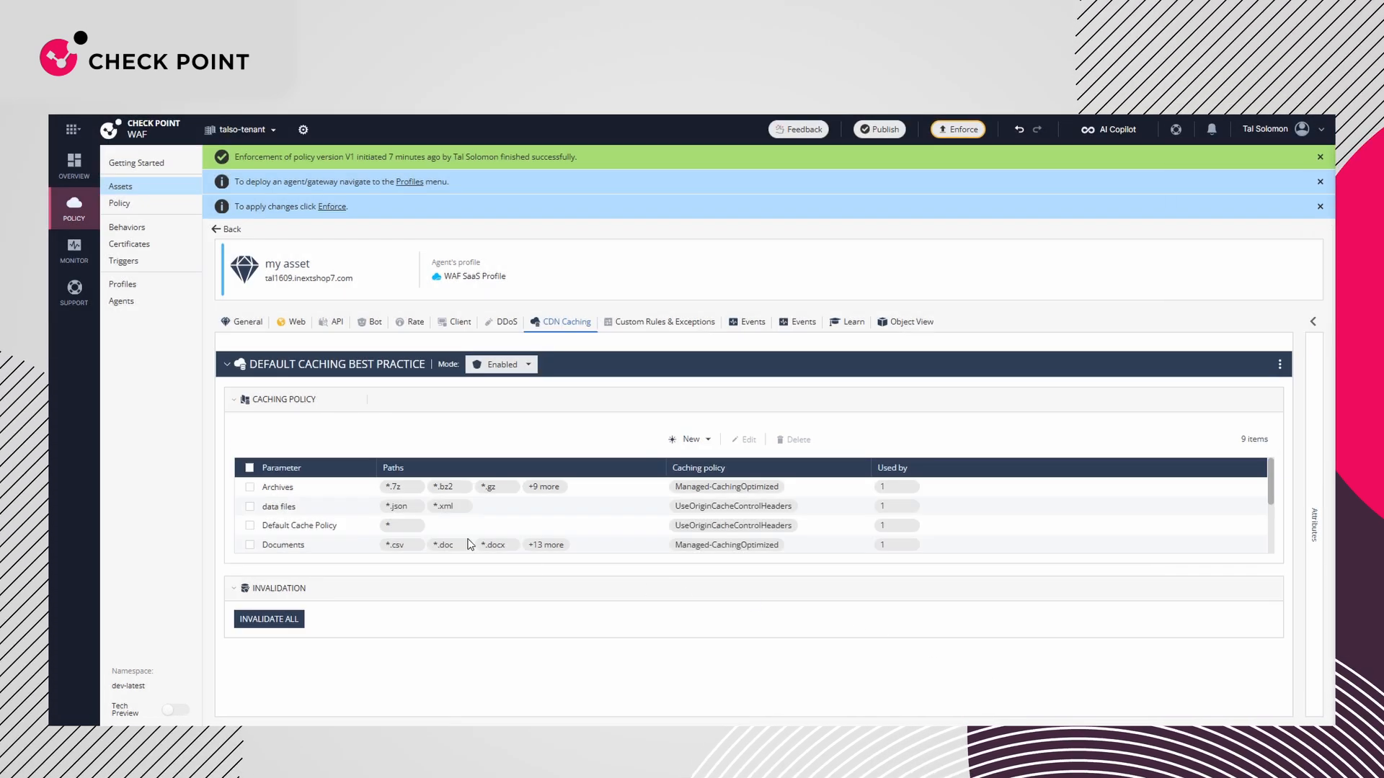
Remove the Archives and Default Cache Policy parameters from the asset's caching practice
click(249, 488)
click(249, 525)
click(794, 440)
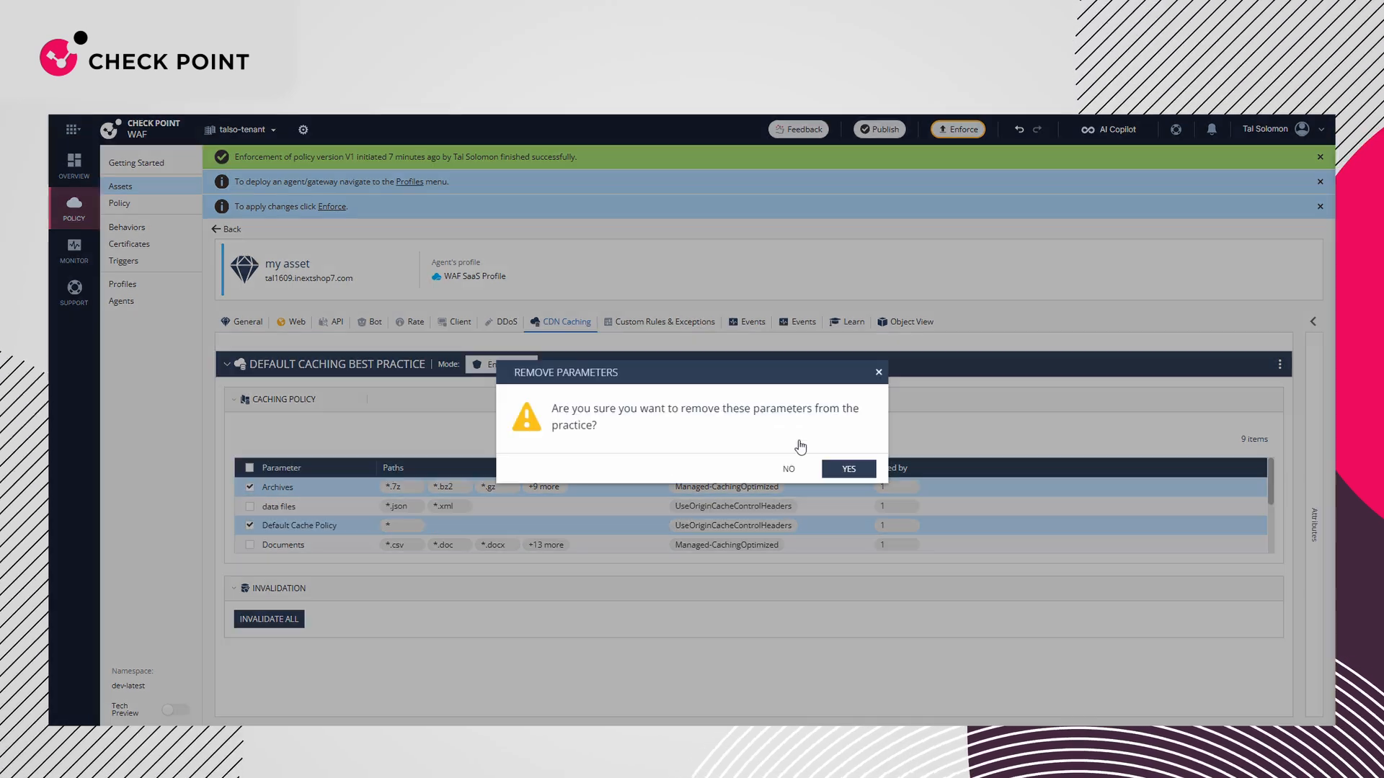
click(836, 469)
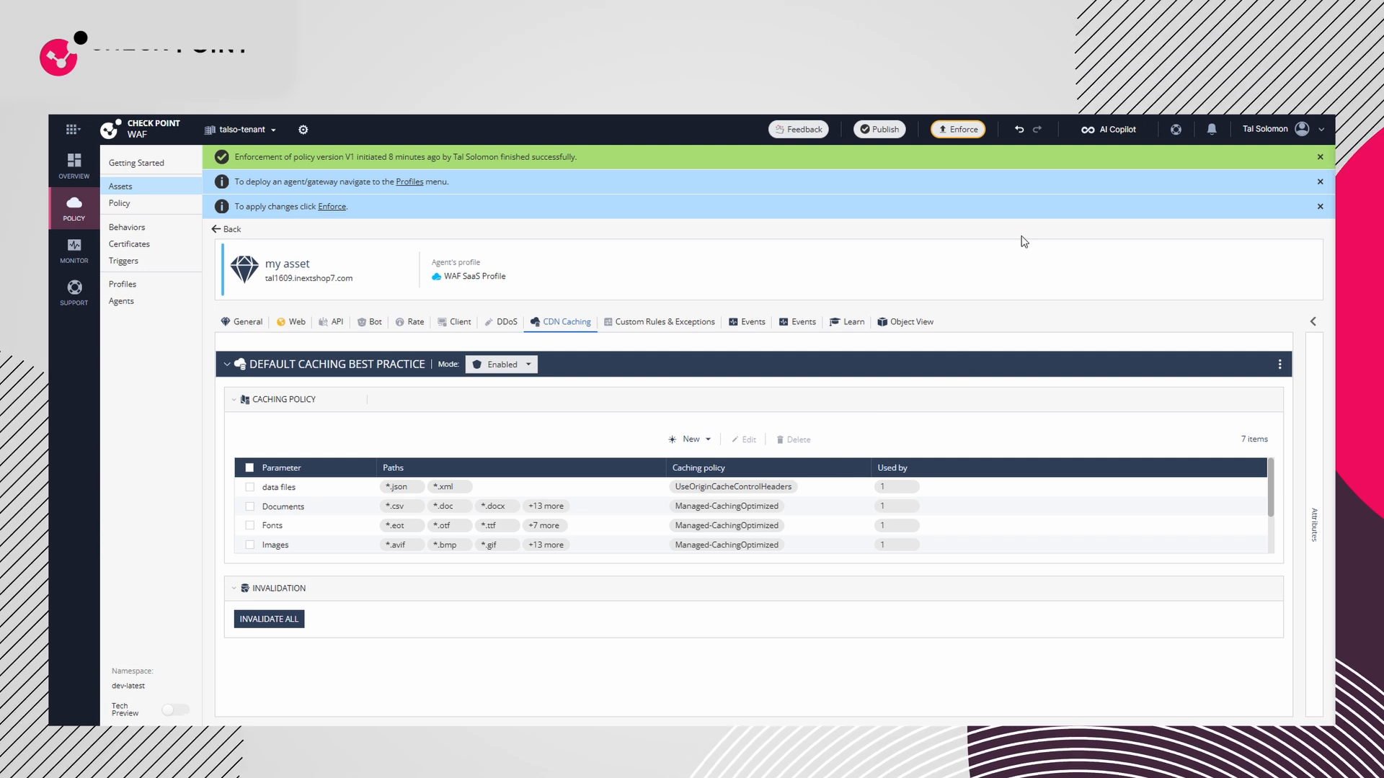
Publish and enforce the policy changes, and invalidate all cached content for "my asset"
click(958, 129)
click(783, 479)
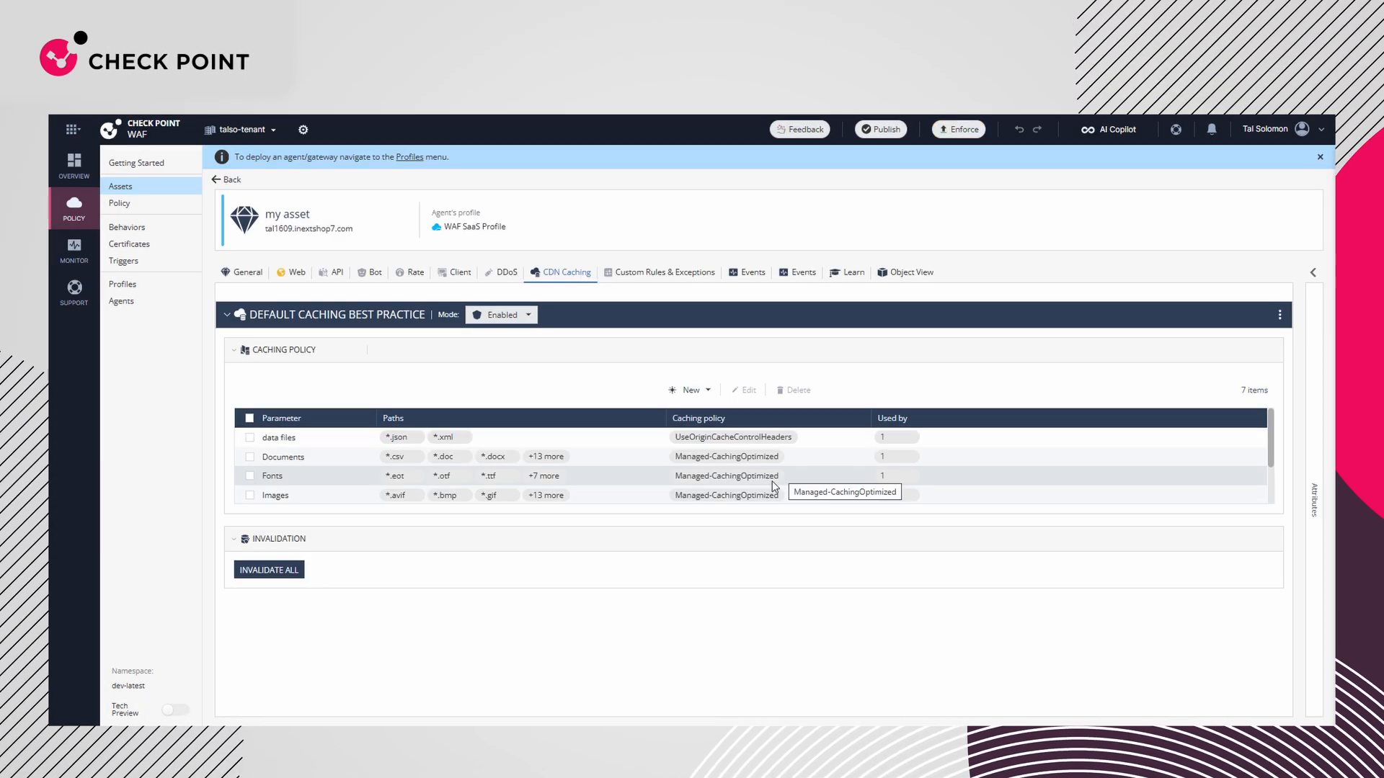
click(281, 569)
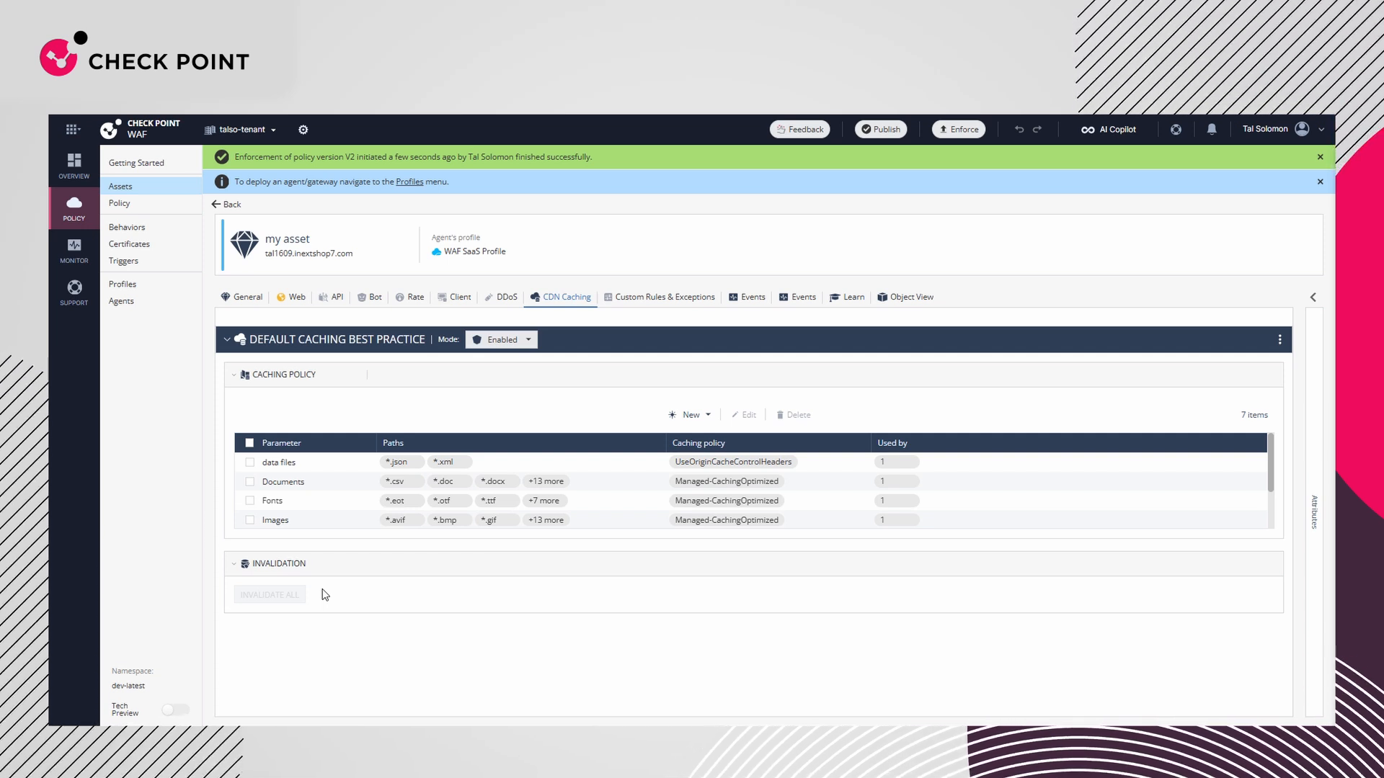
Open the asset named New Asset and check whether CDN caching is available for it
click(151, 188)
click(302, 323)
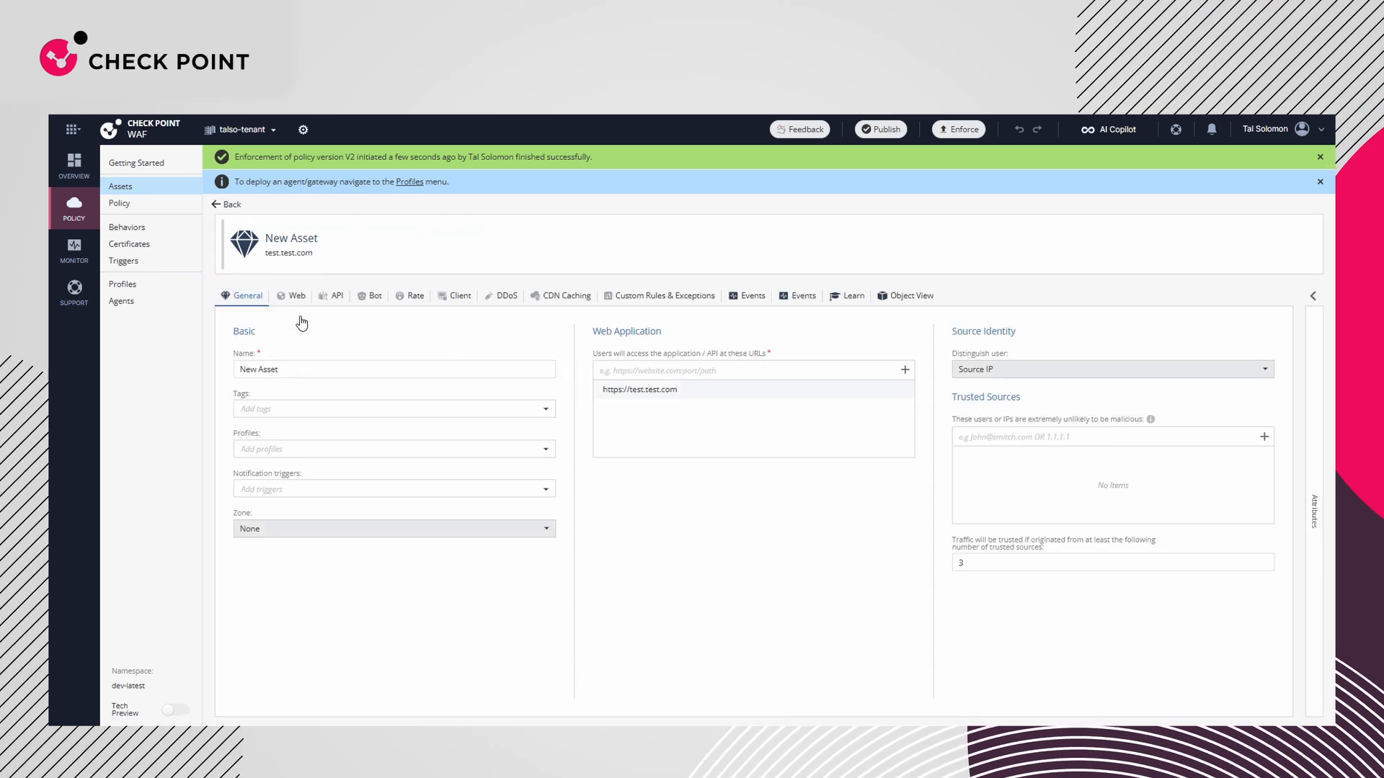
click(545, 297)
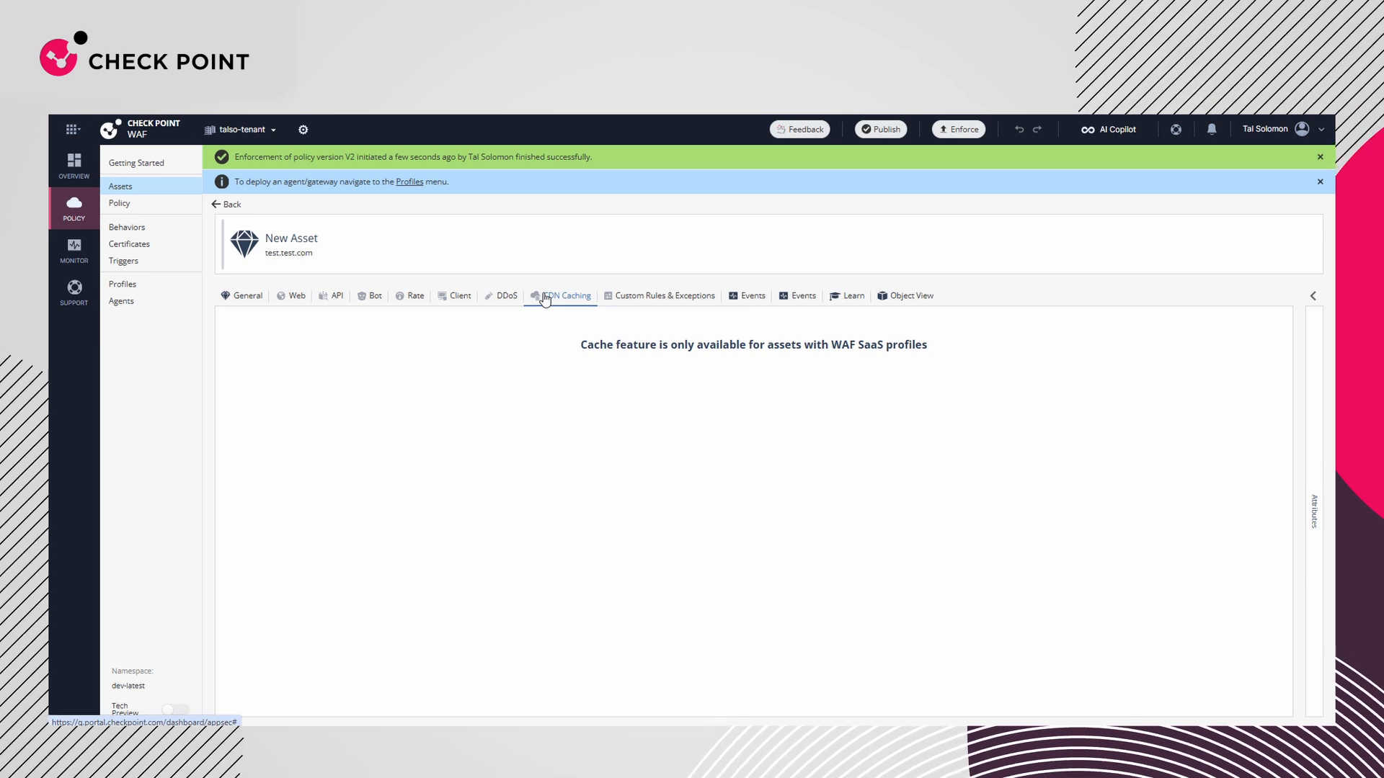
click(246, 296)
click(284, 449)
click(279, 482)
click(654, 534)
text(https://1.1.1.1)
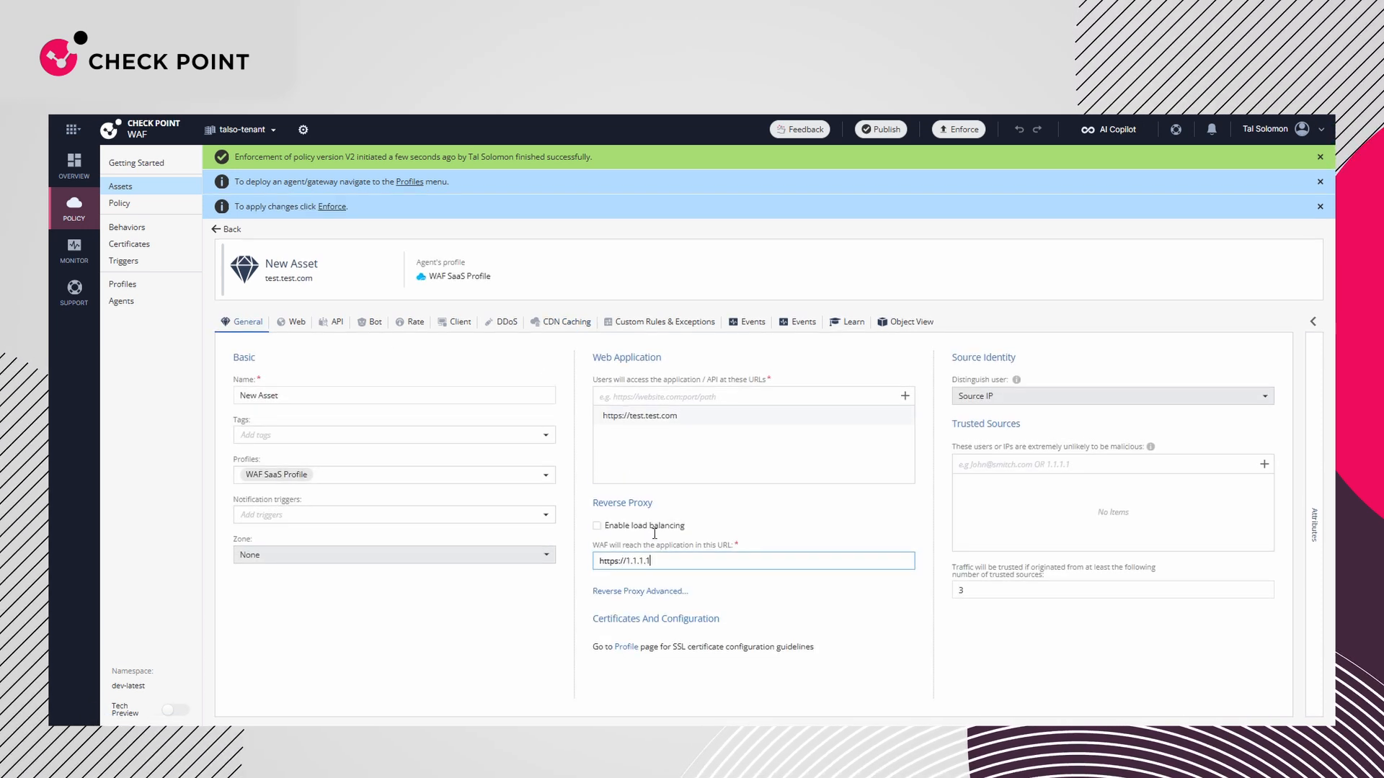
Add a new CDN Caching practice to New Asset and attach the existing Fonts parameter to it
click(566, 321)
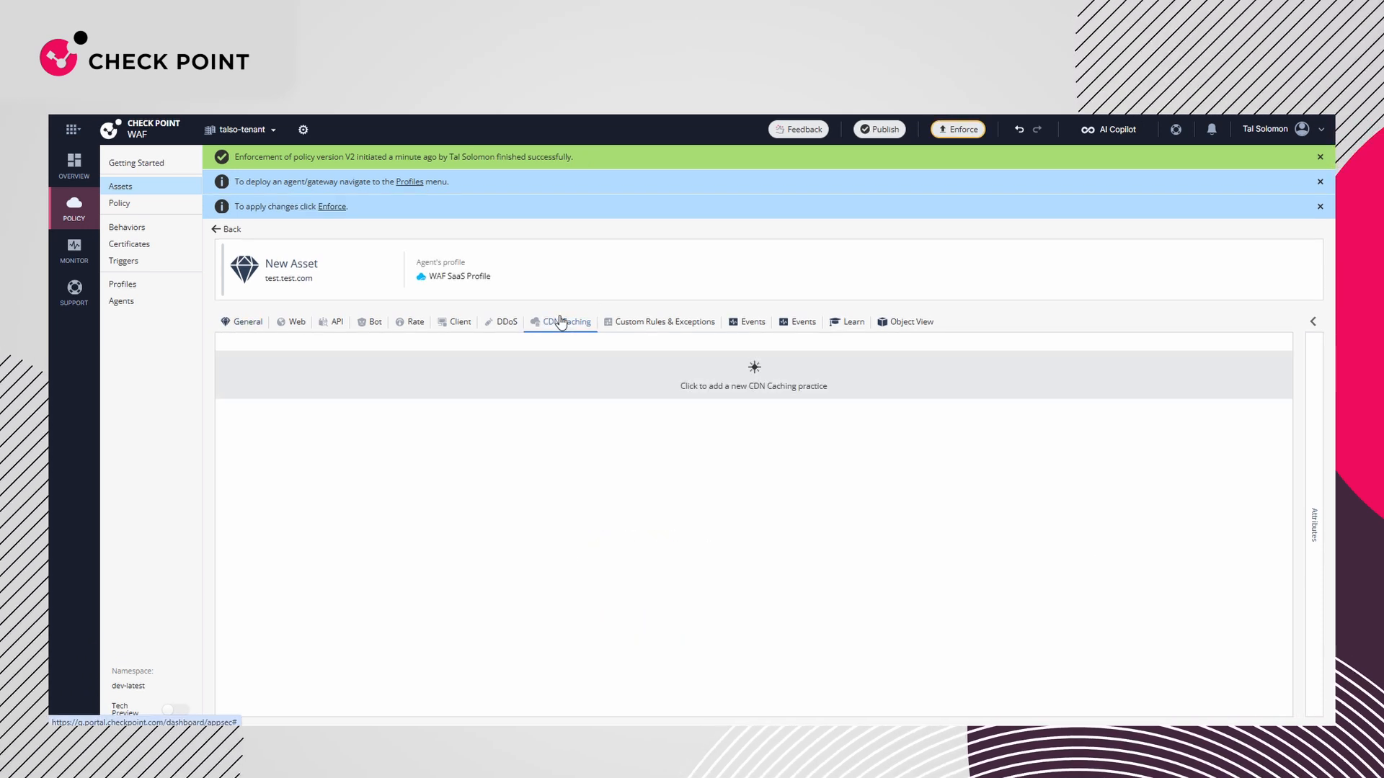
click(744, 383)
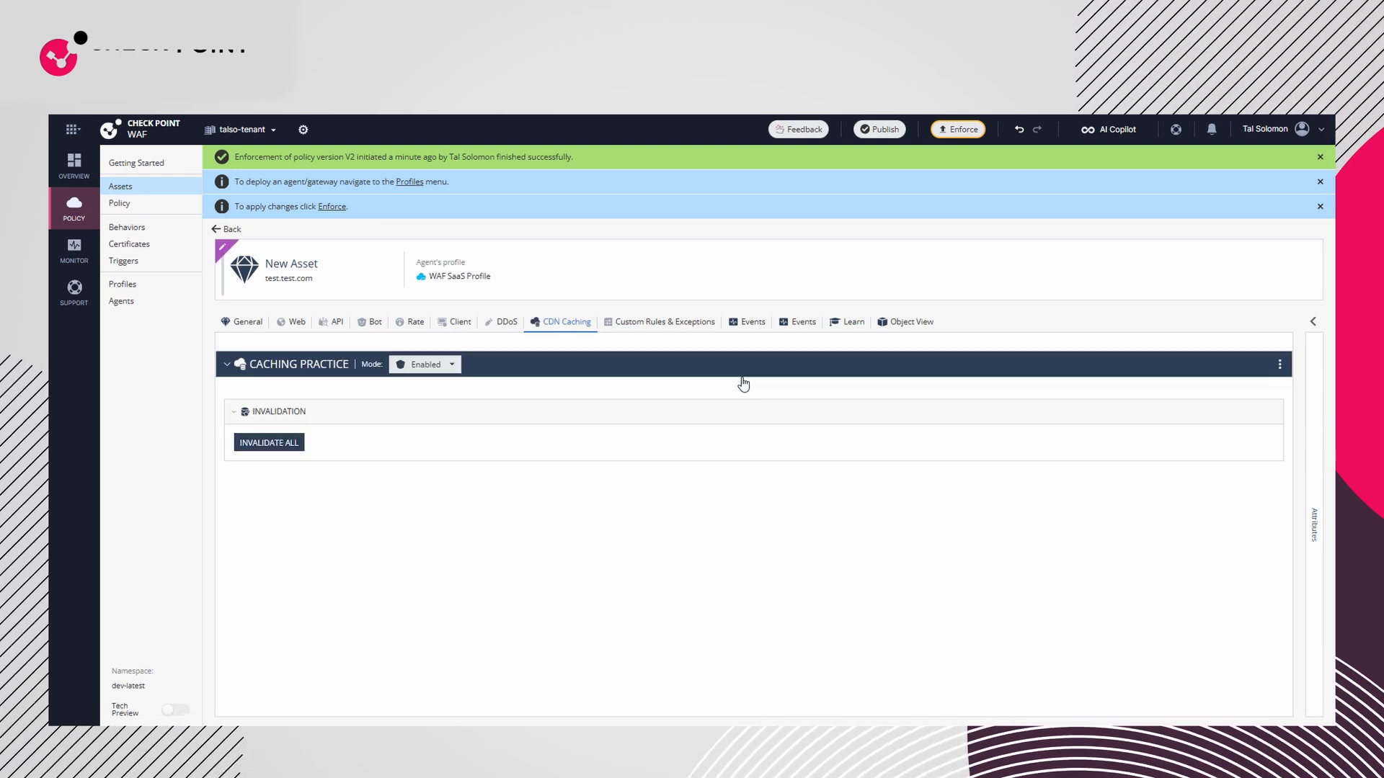
click(686, 439)
click(700, 461)
click(1050, 221)
click(1030, 239)
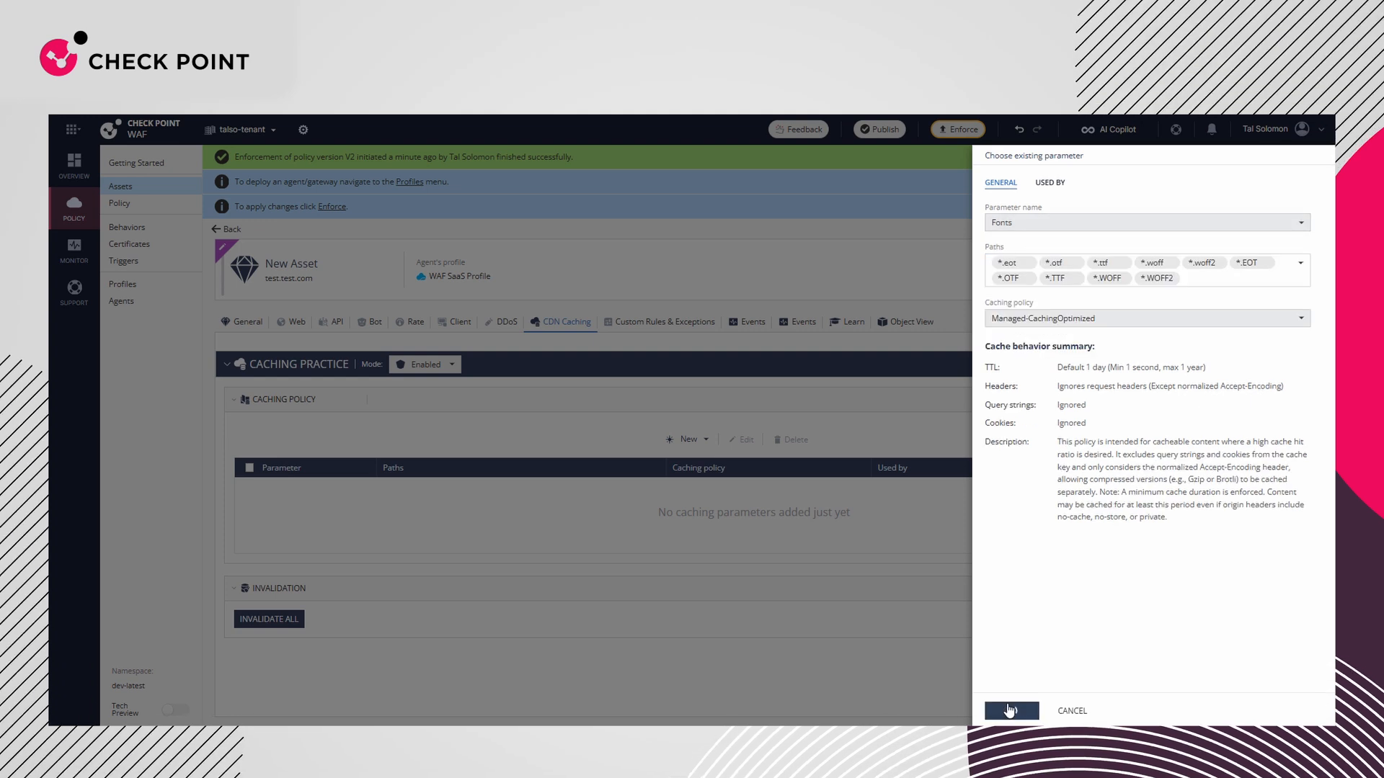
click(1011, 711)
Add the existing data files parameter to New Asset's caching practice
click(687, 440)
click(707, 458)
click(1050, 222)
scroll(1038, 252, down, 2)
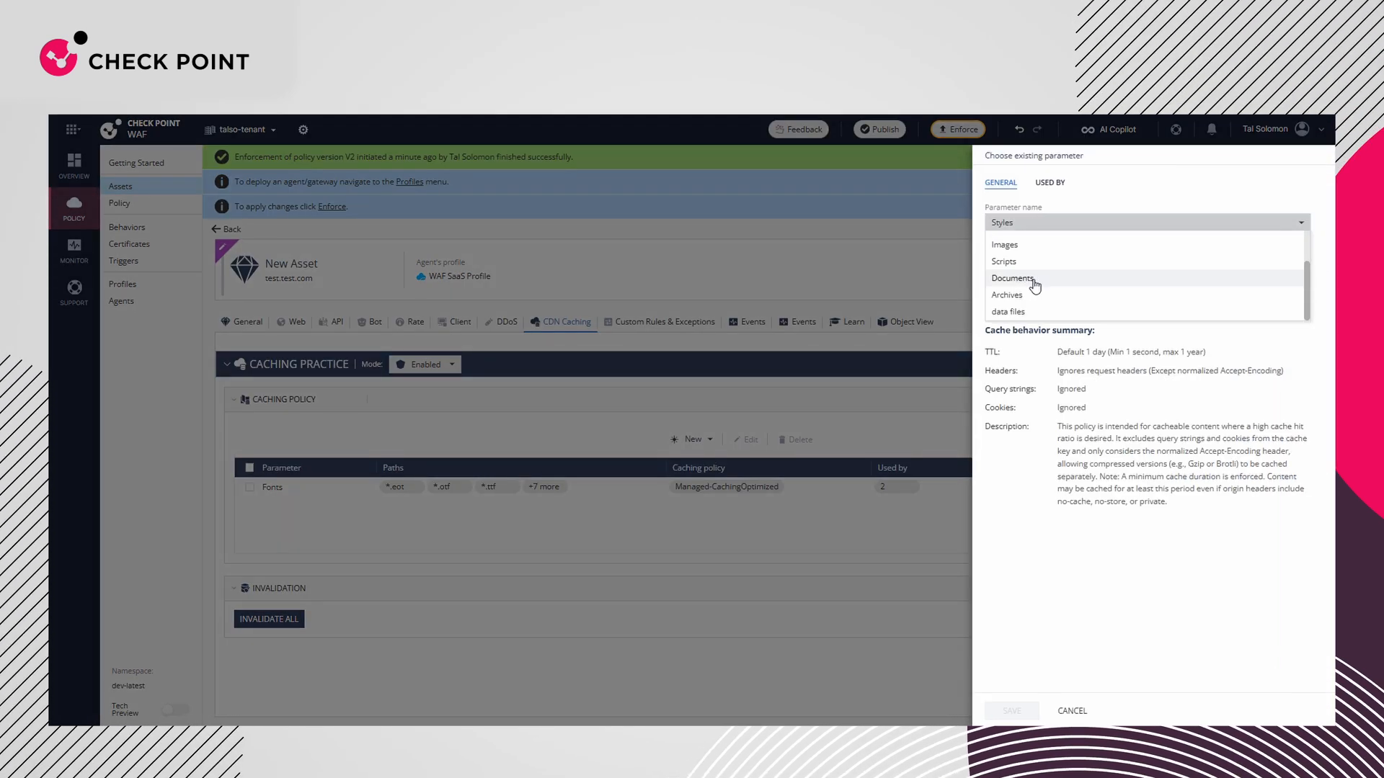
click(1041, 271)
click(1010, 710)
Add the existing Default Cache Policy parameter to New Asset's caching practice
click(686, 439)
click(703, 459)
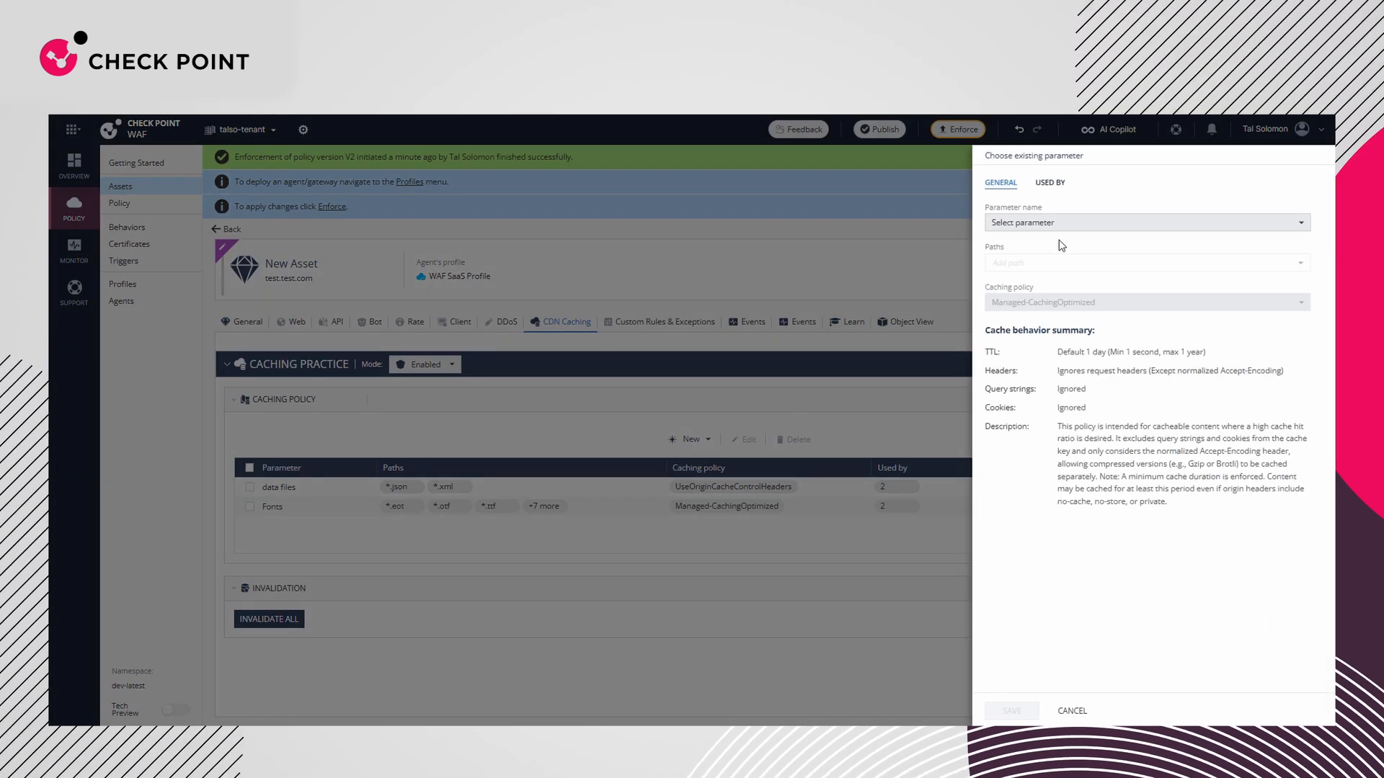
click(1050, 222)
click(1049, 259)
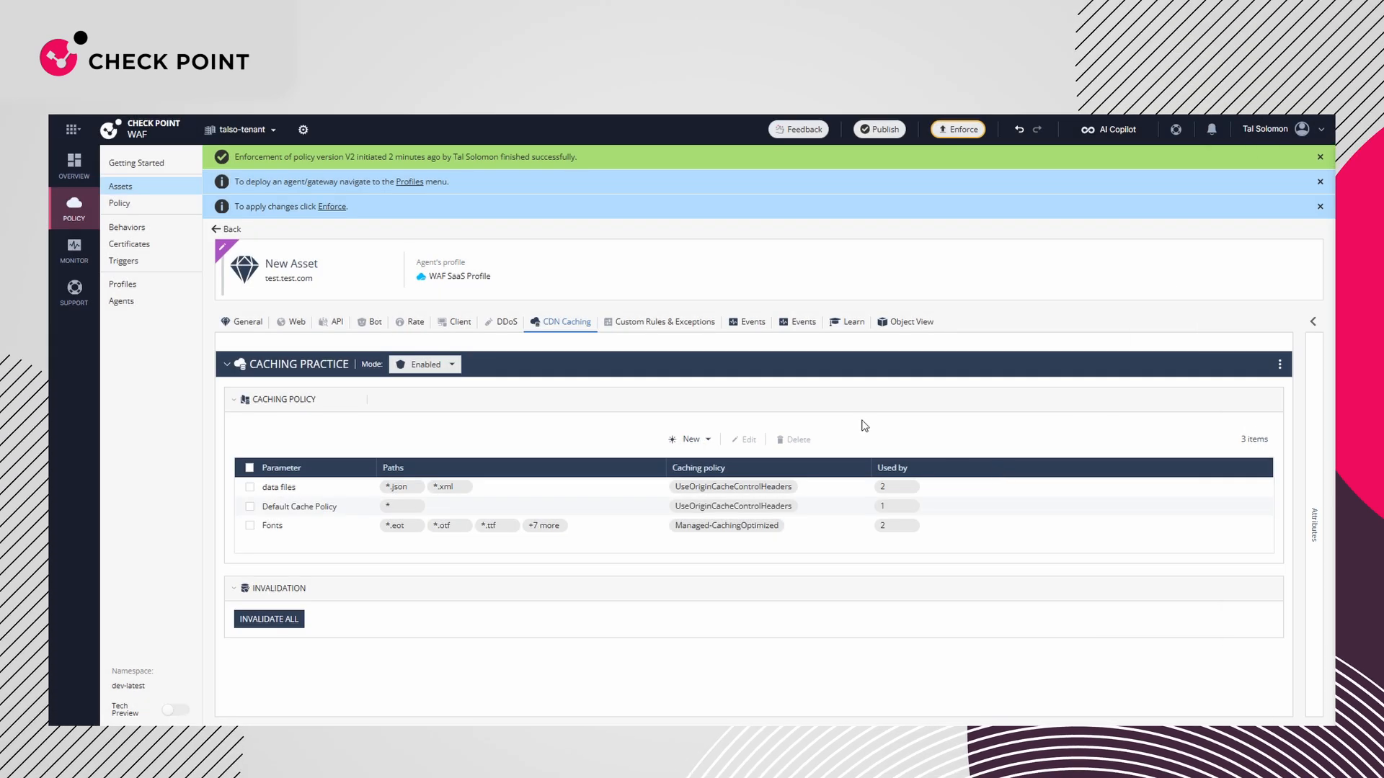
Add the paths *.XML and *.JSON to the data files caching parameter and save it
click(250, 487)
click(749, 441)
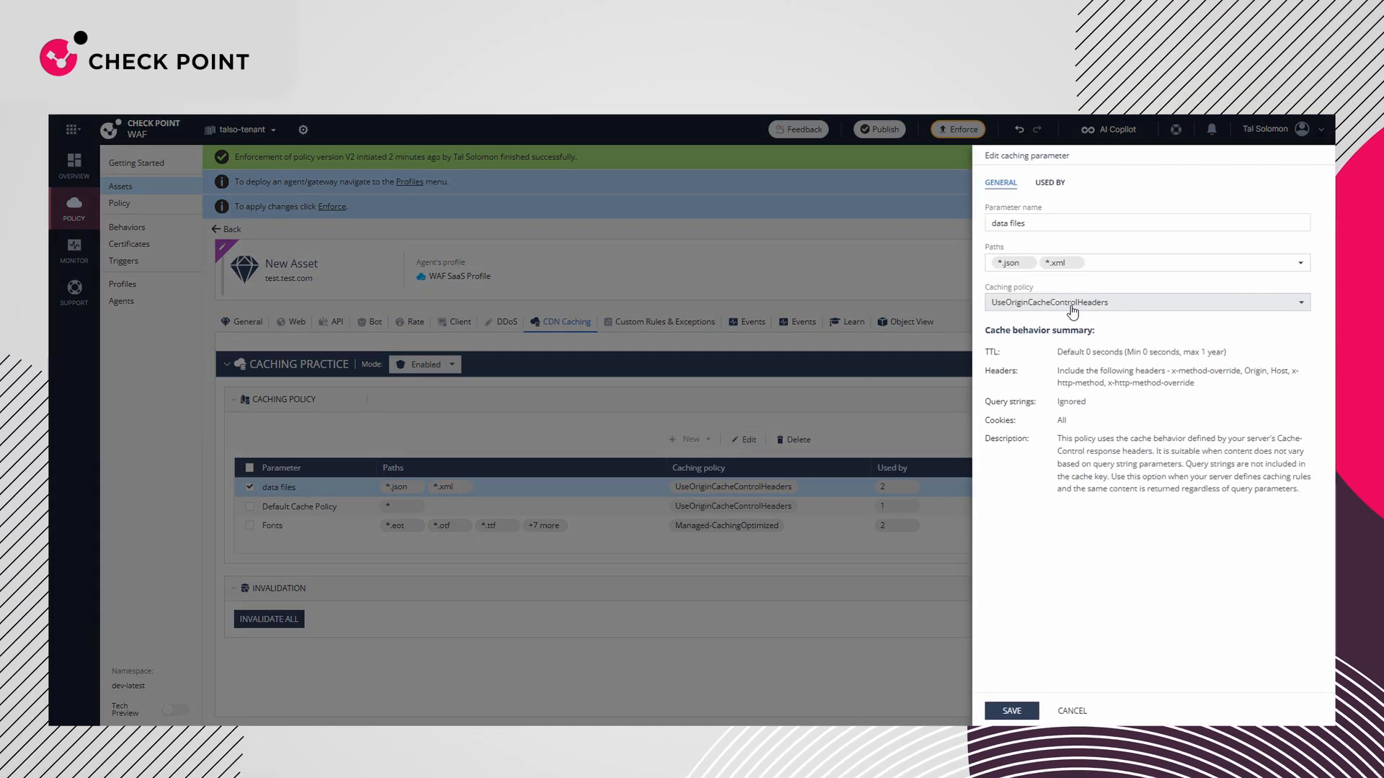
click(1118, 261)
text(*.XML)
key(Return)
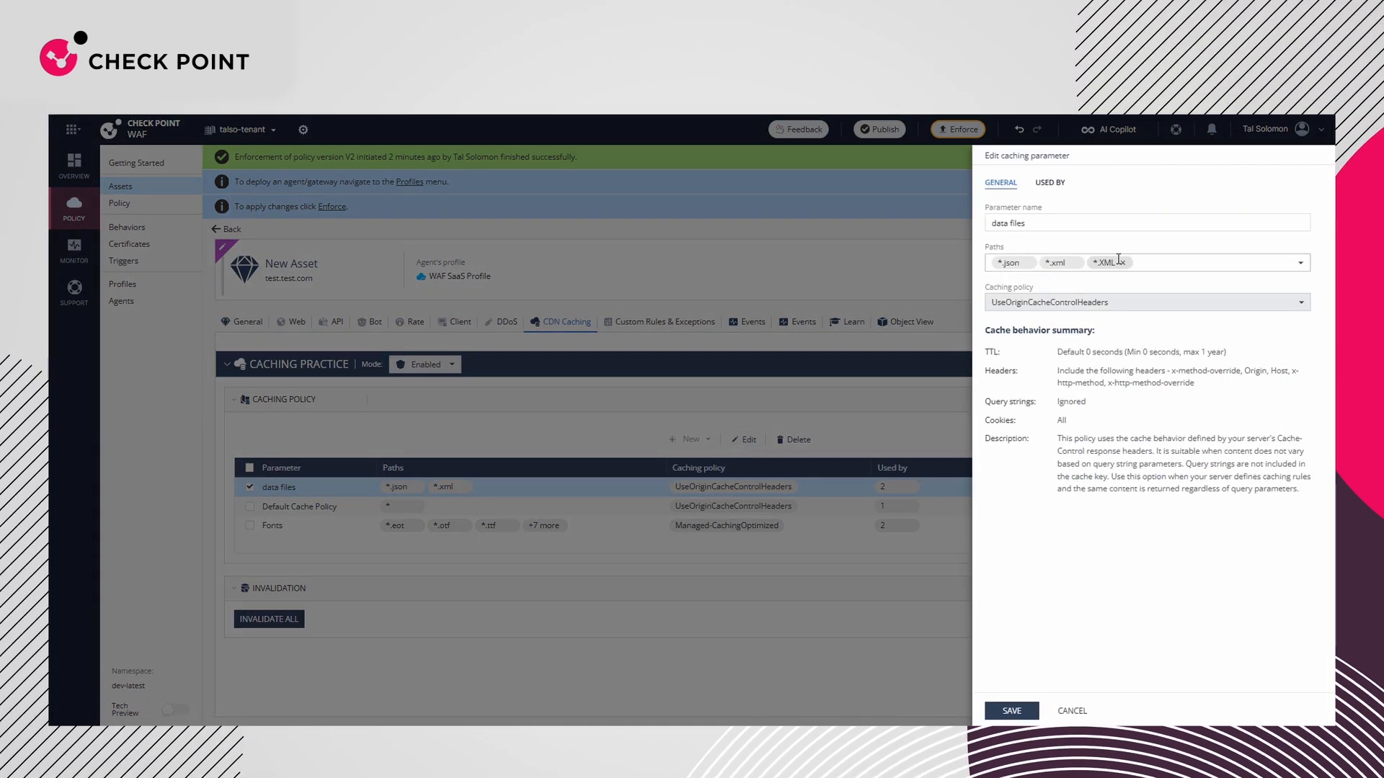
text(*.JSON)
key(Return)
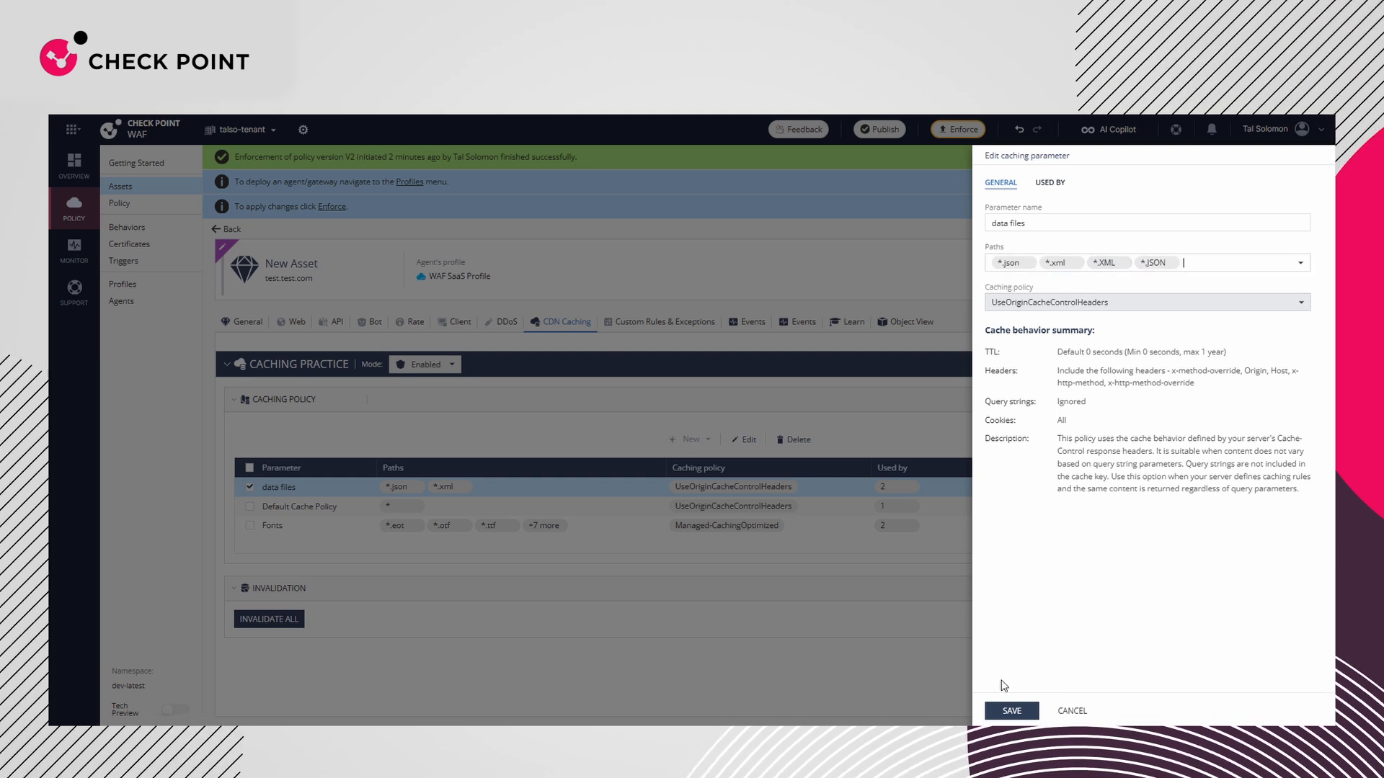
click(1008, 708)
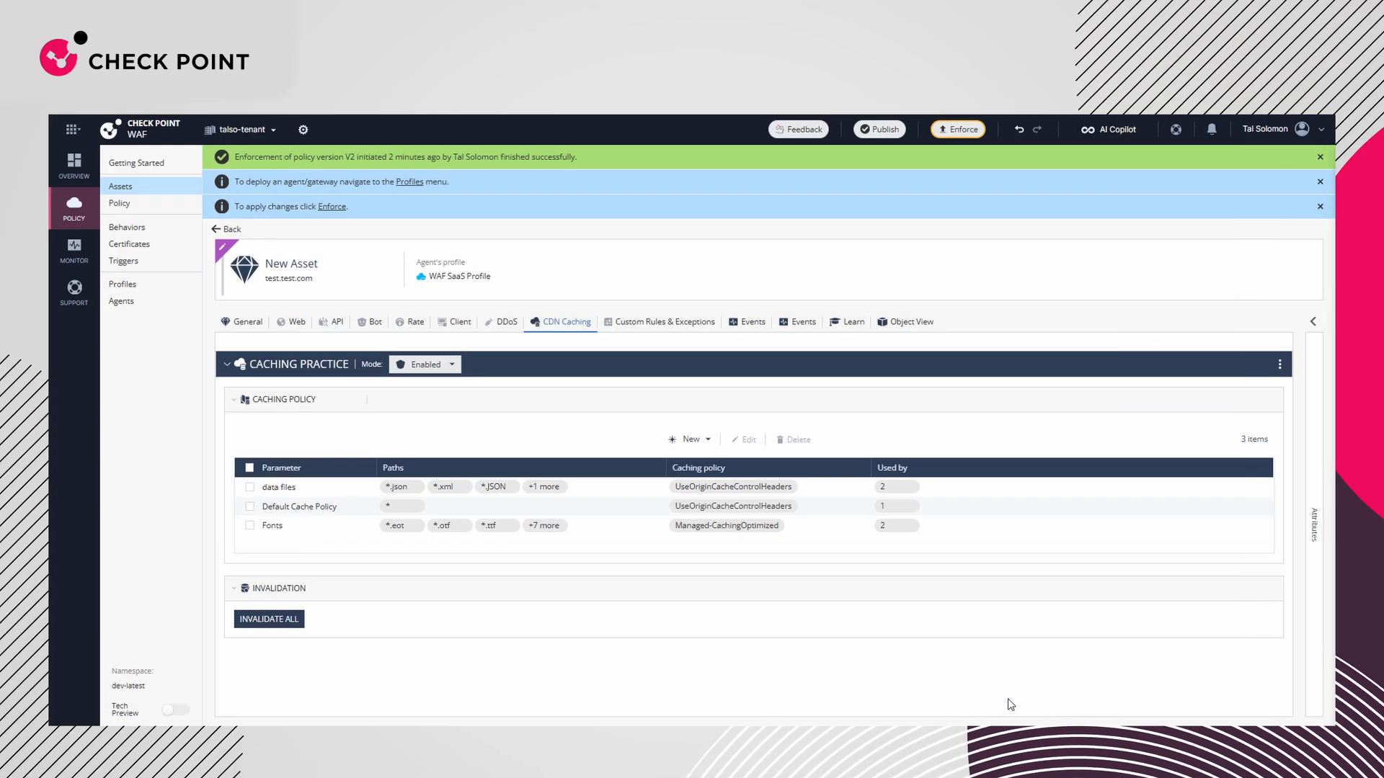
Review my asset's caching policy by opening it from the data files parameter's usage list, and return to the assets overview
click(548, 487)
click(741, 441)
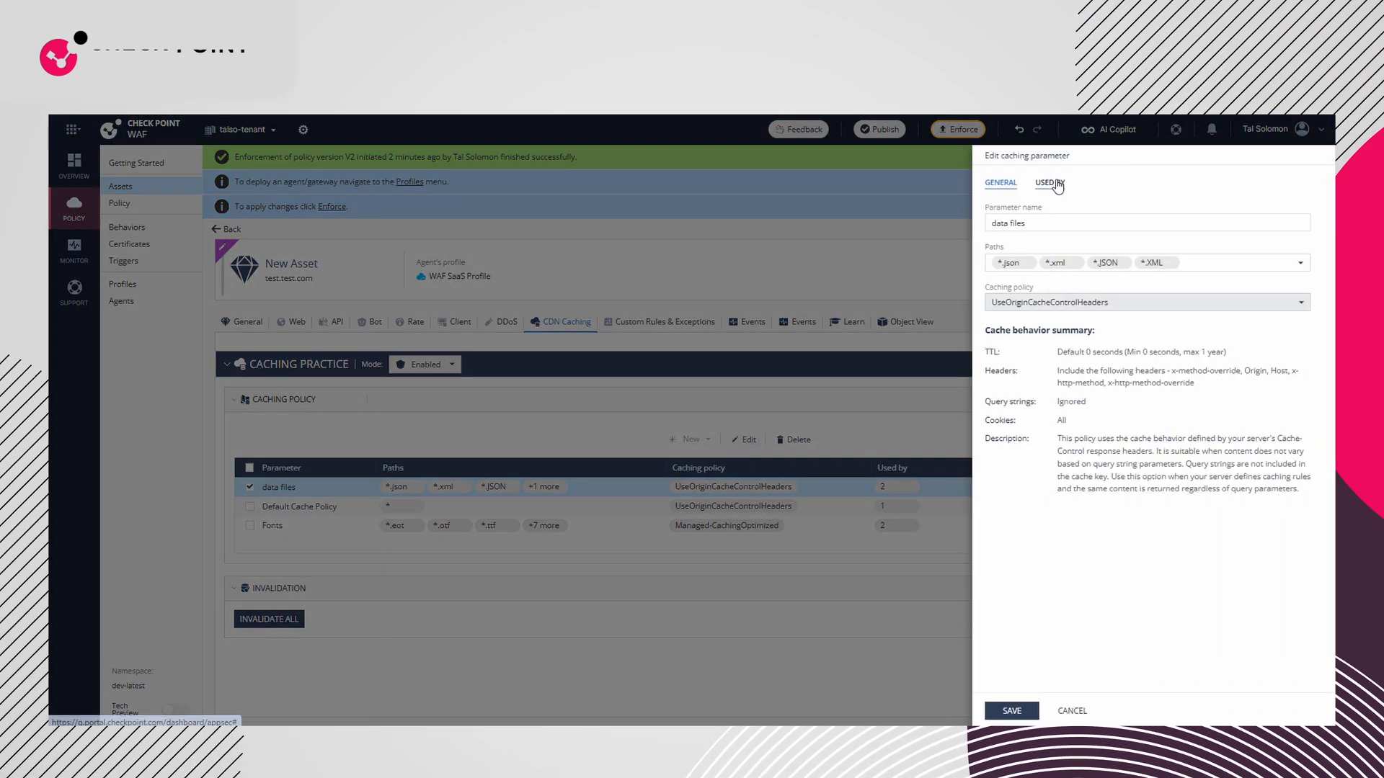
click(1049, 183)
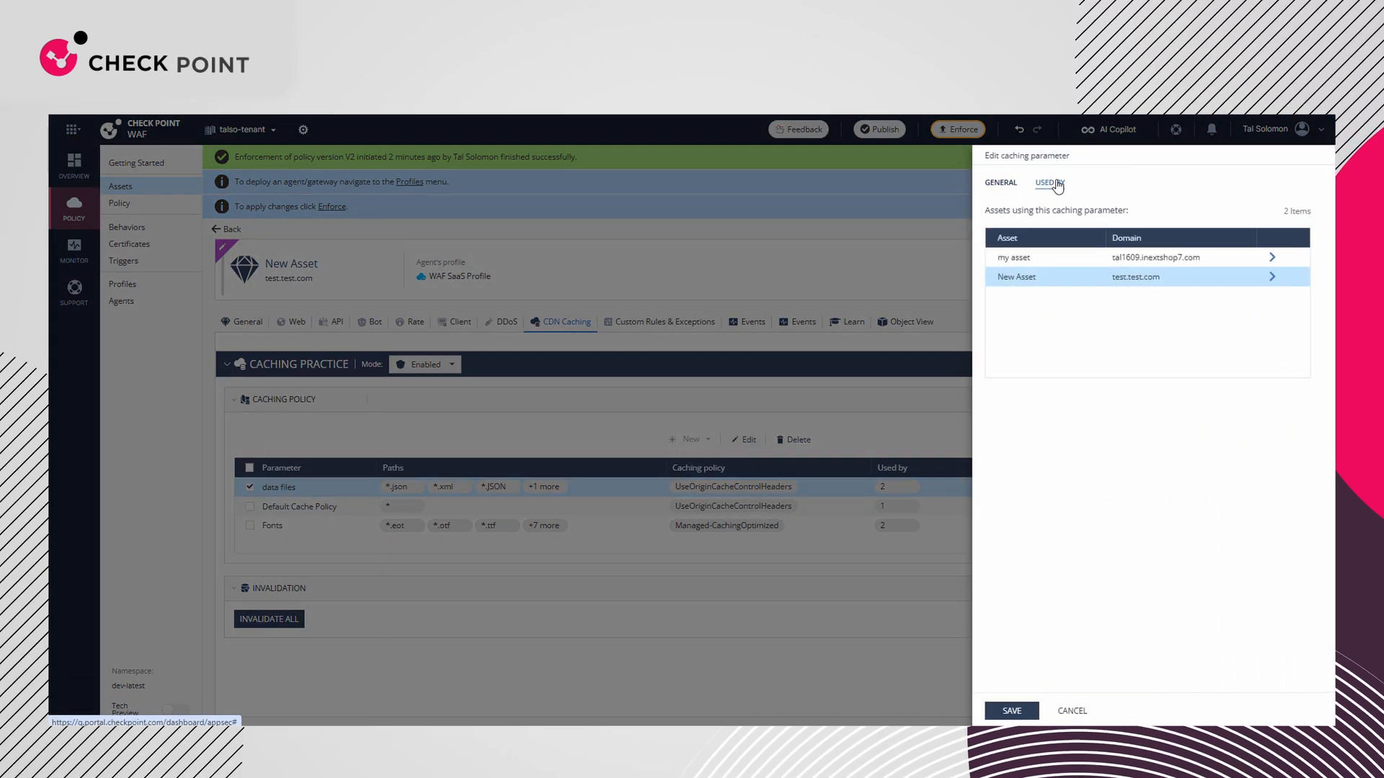
click(1273, 259)
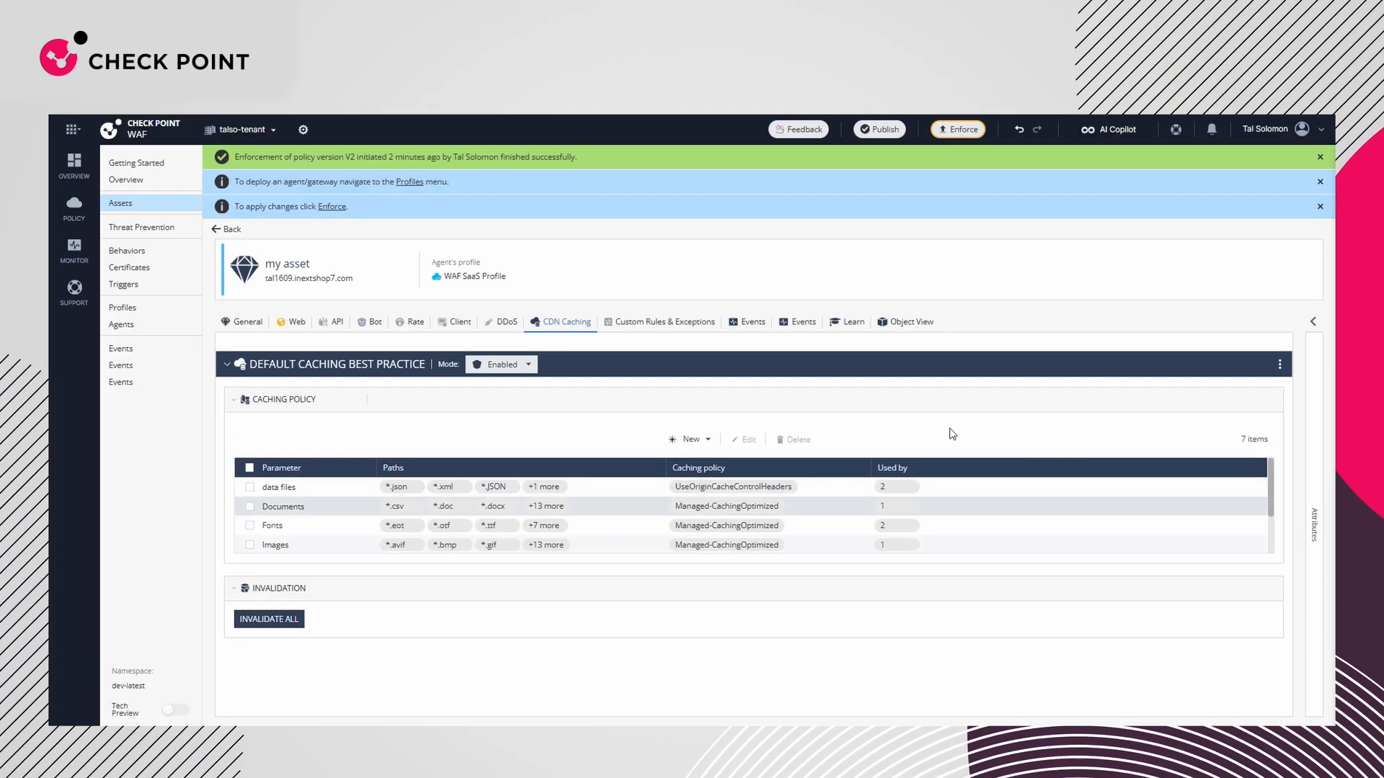
click(151, 202)
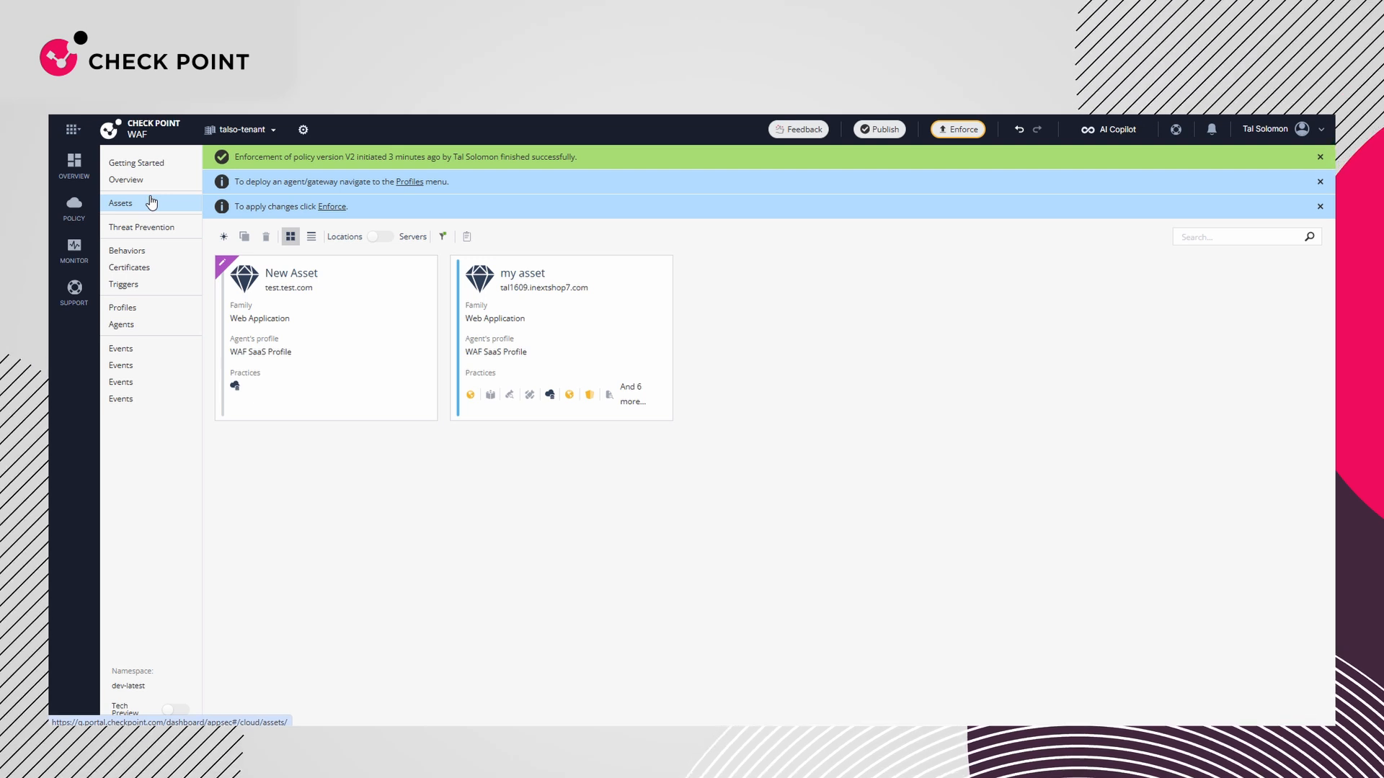